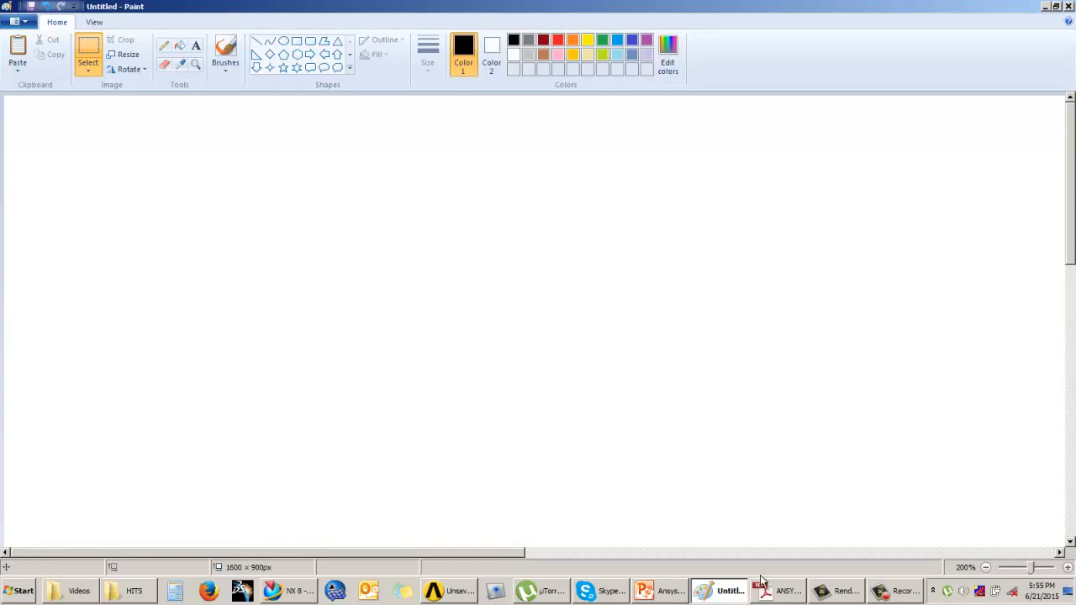
Step: Compare against the Patch Conforming Tetrahedron slide, return to Paint, and brush a black freehand triangle on the blank canvas
click(660, 591)
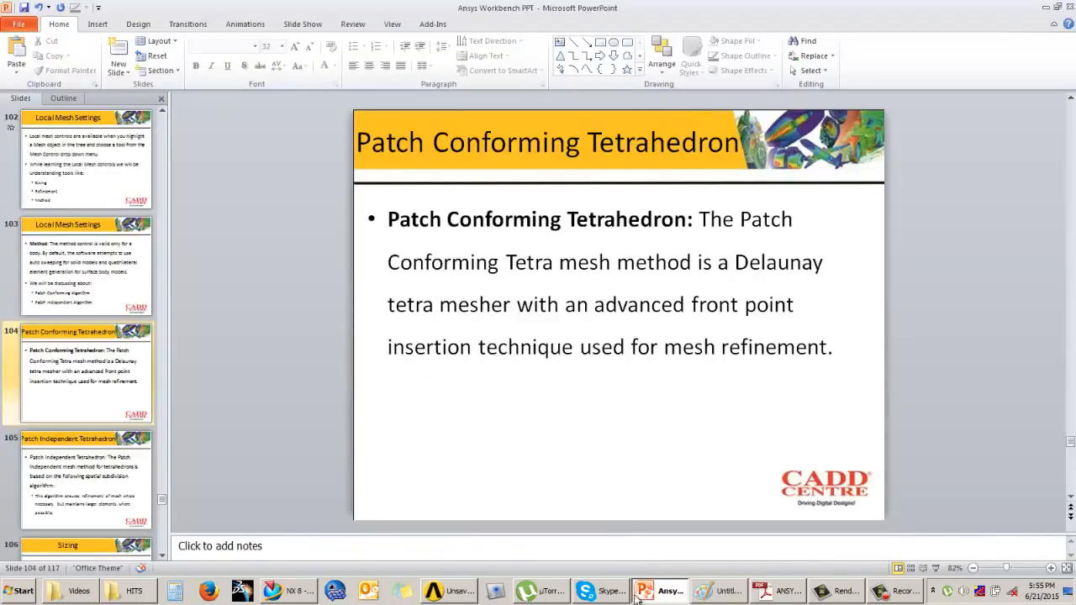
click(728, 591)
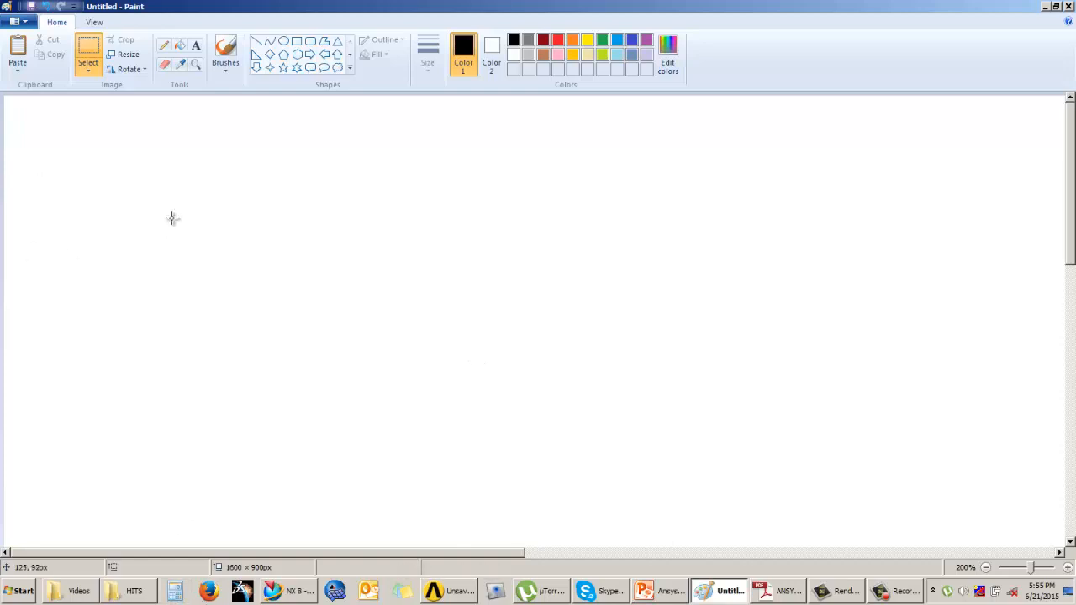
click(225, 49)
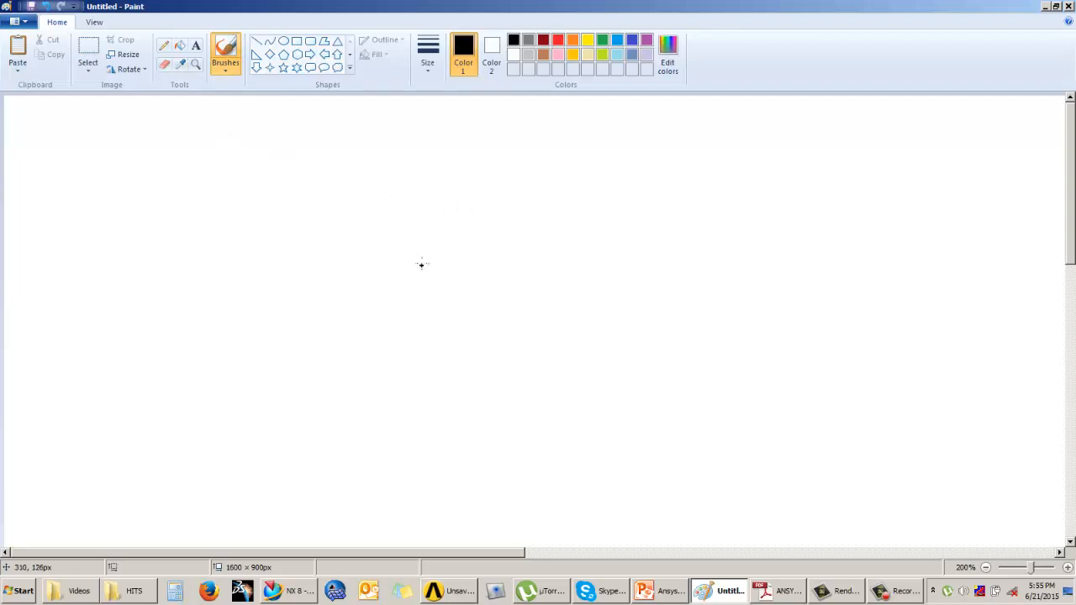
mouse_move(460, 212)
mouse_down()
mouse_move(443, 277)
mouse_move(478, 252)
mouse_move(461, 213)
mouse_up()
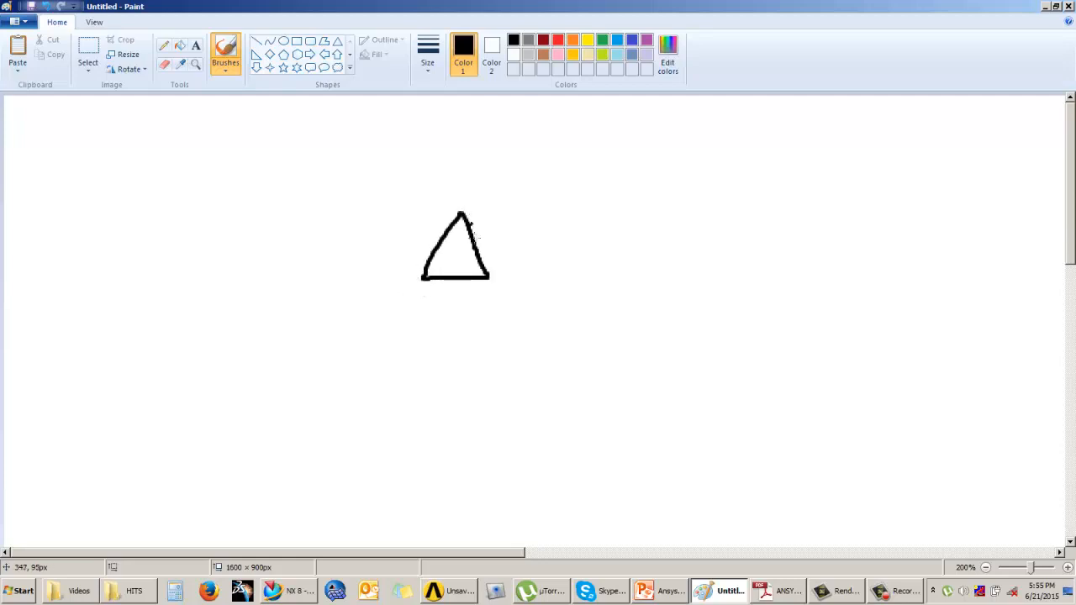
Step: Return to the Paint sketch via the slide deck and draw a second triangle beside the first, connecting their apexes
click(666, 591)
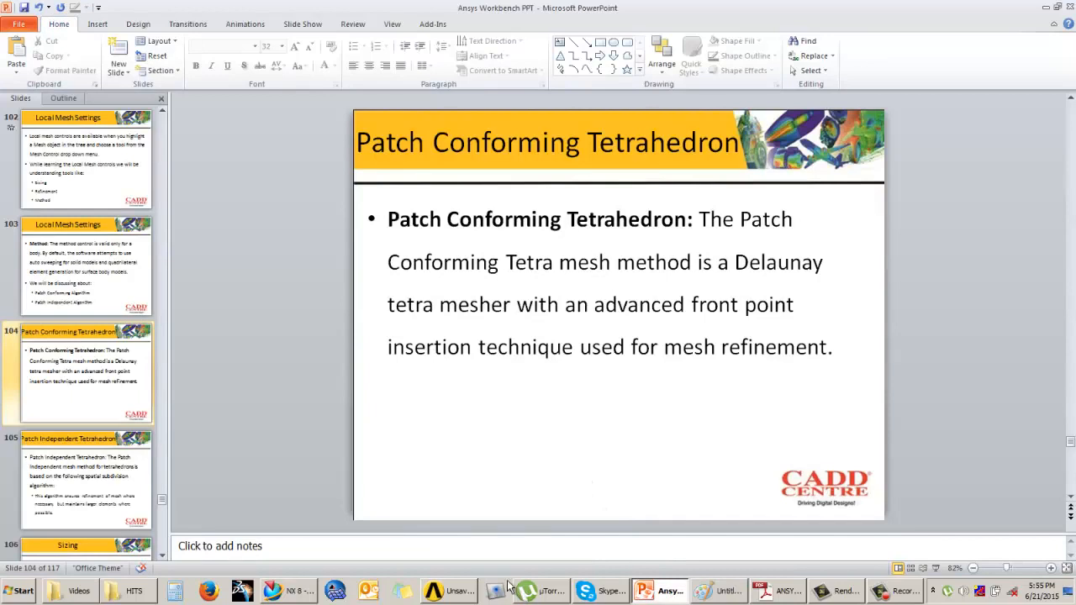
click(706, 593)
mouse_move(468, 211)
mouse_down()
mouse_move(521, 208)
mouse_move(490, 285)
mouse_up()
mouse_move(523, 208)
mouse_down()
mouse_move(533, 278)
mouse_move(487, 286)
mouse_up()
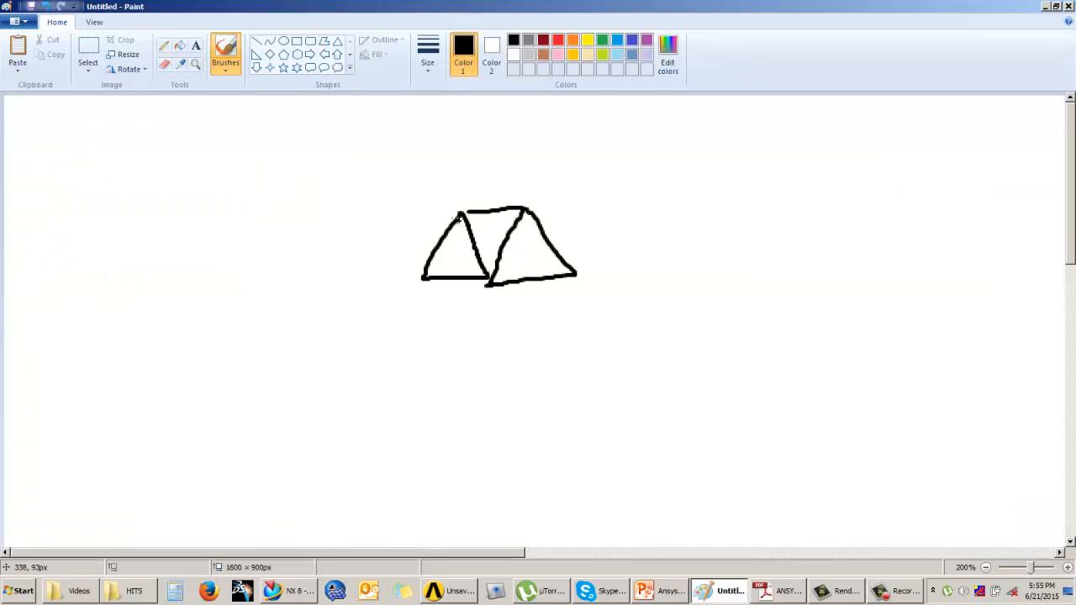
Step: Draw a third triangle above the first two and circle both it and the lower second triangle through their corners
drag(461, 212, 532, 210)
mouse_move(505, 144)
mouse_down()
mouse_move(461, 171)
mouse_move(459, 192)
mouse_move(496, 224)
mouse_move(529, 208)
mouse_move(543, 161)
mouse_move(503, 145)
mouse_up()
mouse_move(530, 215)
mouse_down()
mouse_move(494, 240)
mouse_move(487, 286)
mouse_move(538, 299)
mouse_move(579, 274)
mouse_move(554, 232)
mouse_move(521, 210)
mouse_up()
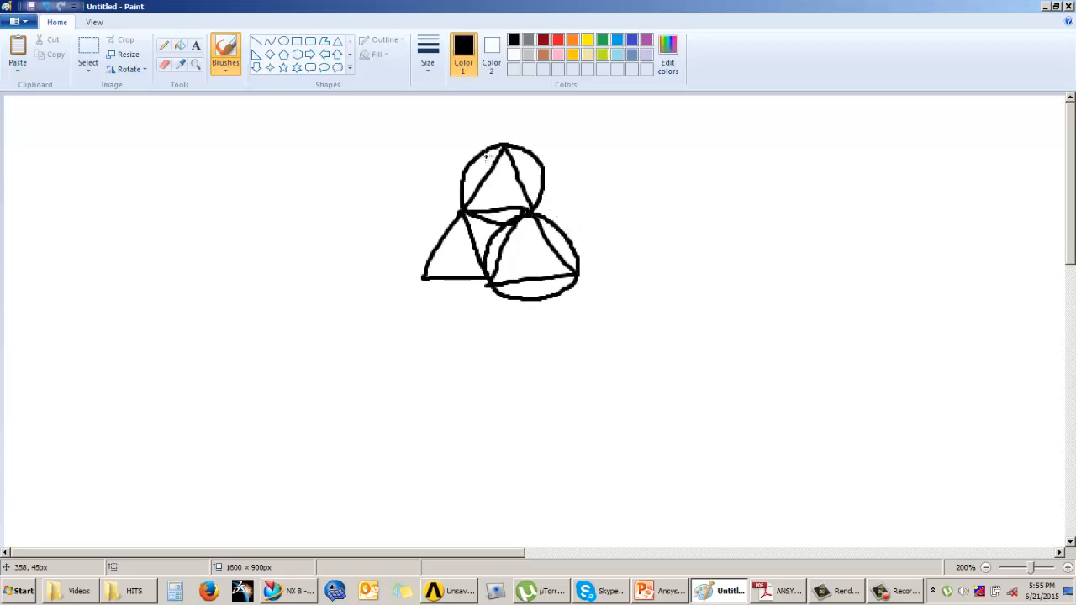
Step: Add a circled triangle beside the uppermost one, and mark a solid dot inside its circle with a small triangle extending from it
mouse_move(504, 147)
mouse_down()
mouse_move(584, 156)
mouse_move(534, 210)
mouse_up()
mouse_move(578, 154)
mouse_down()
mouse_move(526, 141)
mouse_move(509, 161)
mouse_move(527, 208)
mouse_move(591, 186)
mouse_move(580, 152)
mouse_up()
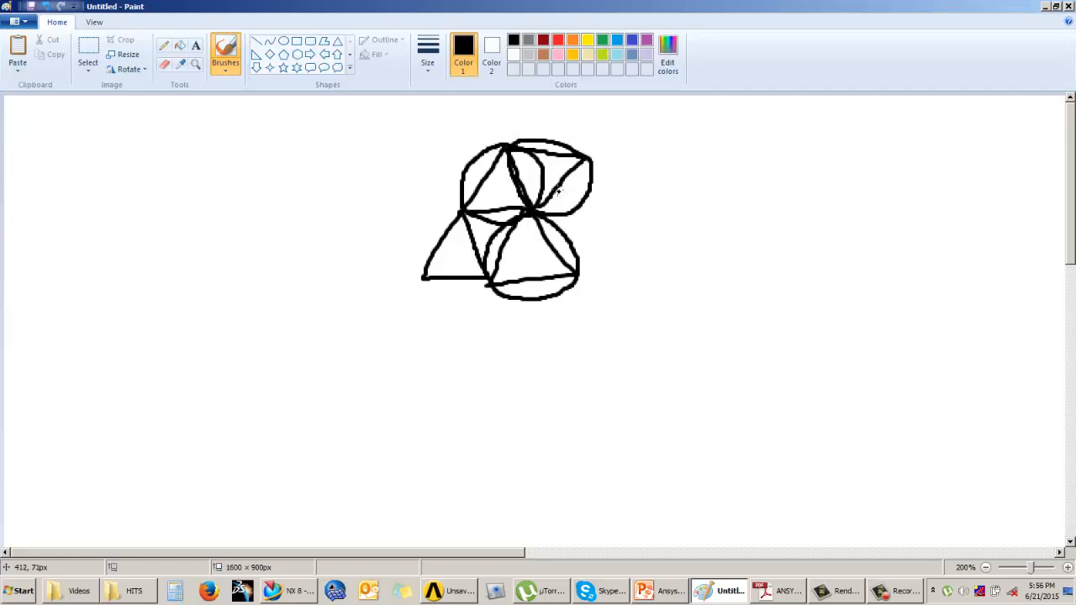
mouse_move(567, 191)
mouse_down()
mouse_move(591, 244)
mouse_move(595, 190)
mouse_move(561, 190)
mouse_move(575, 194)
mouse_up()
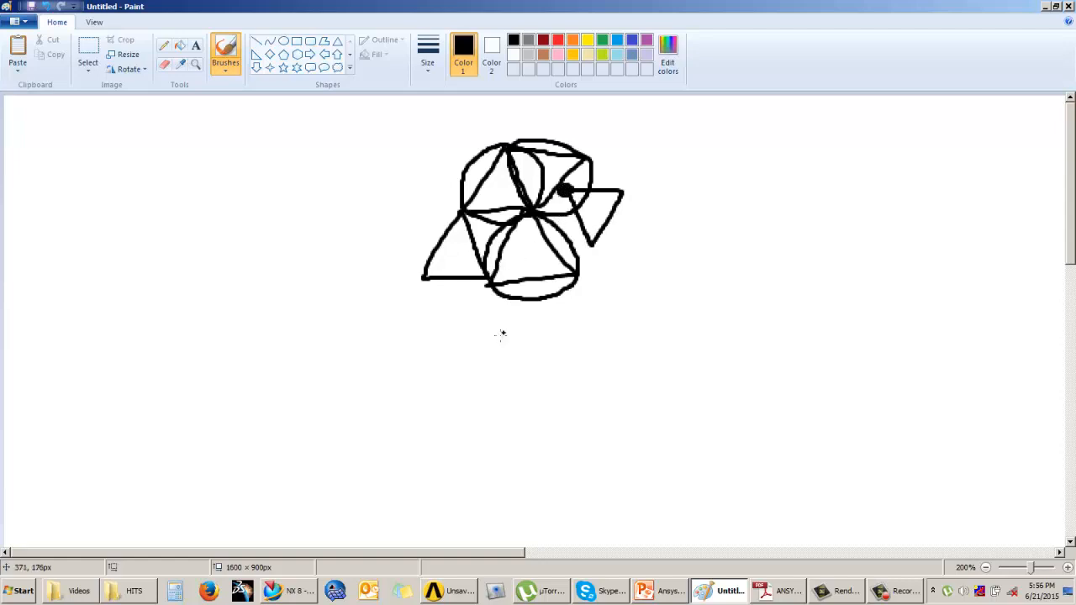
Step: Handwrite the label Delaunay beneath the triangle sketch and underline it
mouse_move(507, 359)
mouse_down()
mouse_move(505, 375)
mouse_move(515, 339)
mouse_move(507, 374)
mouse_move(571, 368)
mouse_move(598, 349)
mouse_move(601, 366)
mouse_move(615, 347)
mouse_move(688, 370)
mouse_move(721, 351)
mouse_move(680, 422)
mouse_up()
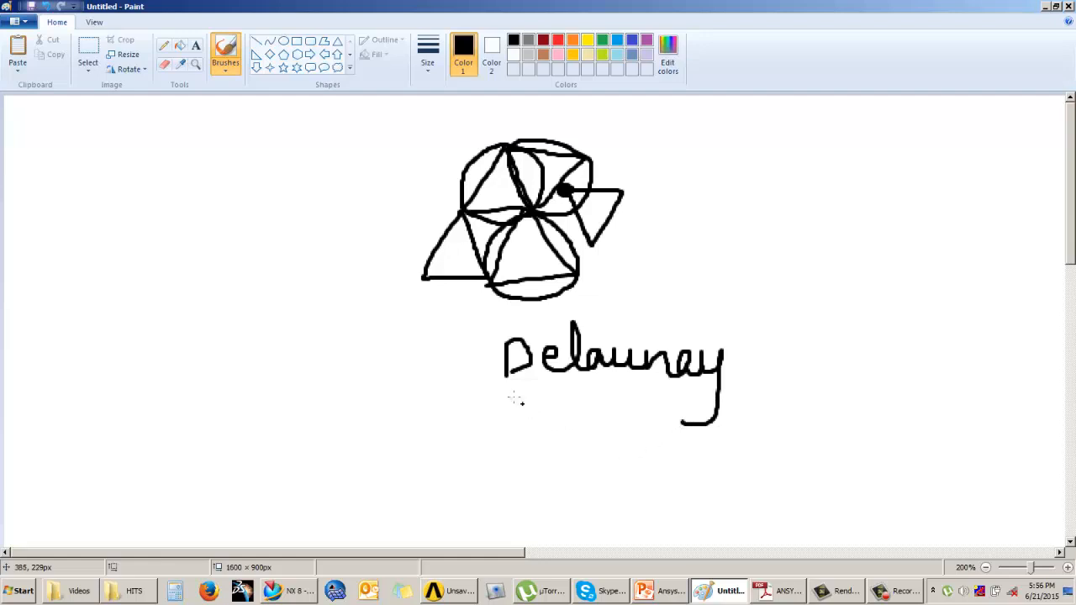
drag(494, 389, 721, 385)
Step: Switch to PowerPoint and highlight the phrase "Conforming Tetra mesh method is a Delaunay tetra mesher" on slide 104, then clear the highlight
click(670, 596)
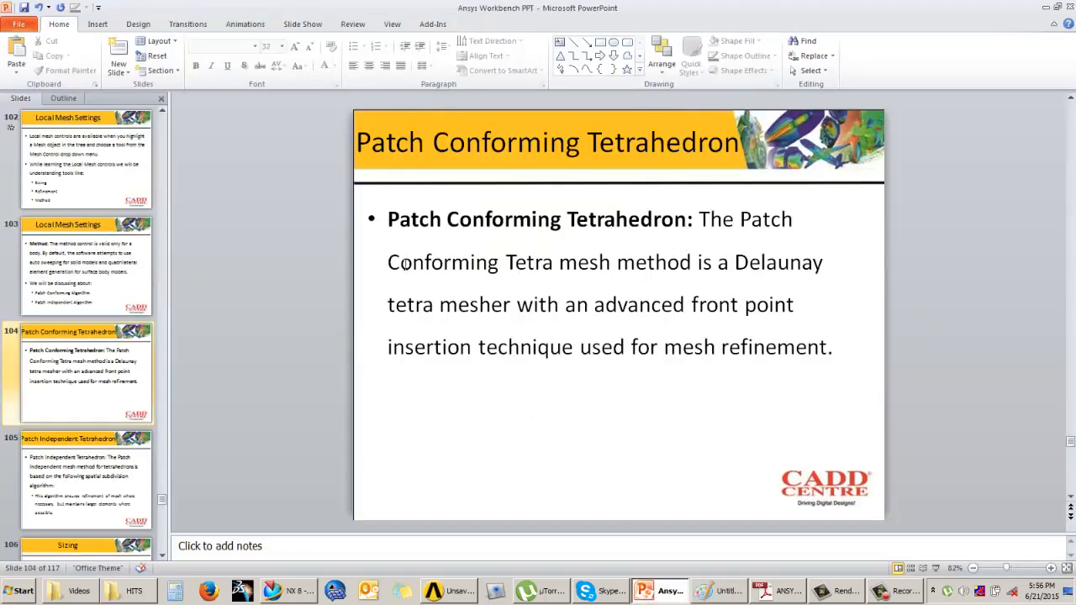
drag(389, 263, 786, 266)
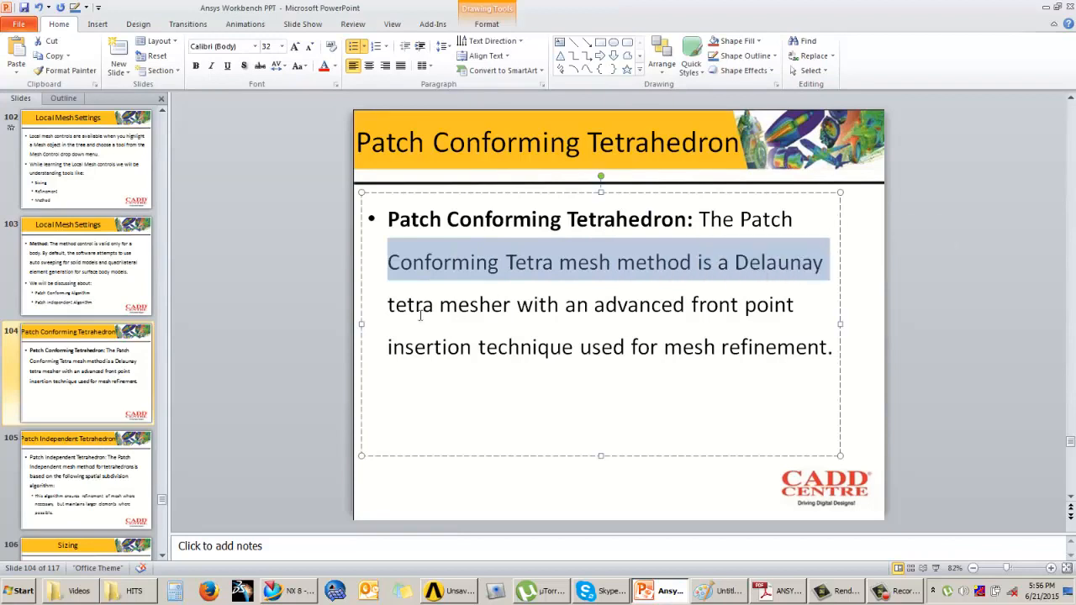
drag(389, 305, 510, 306)
click(939, 350)
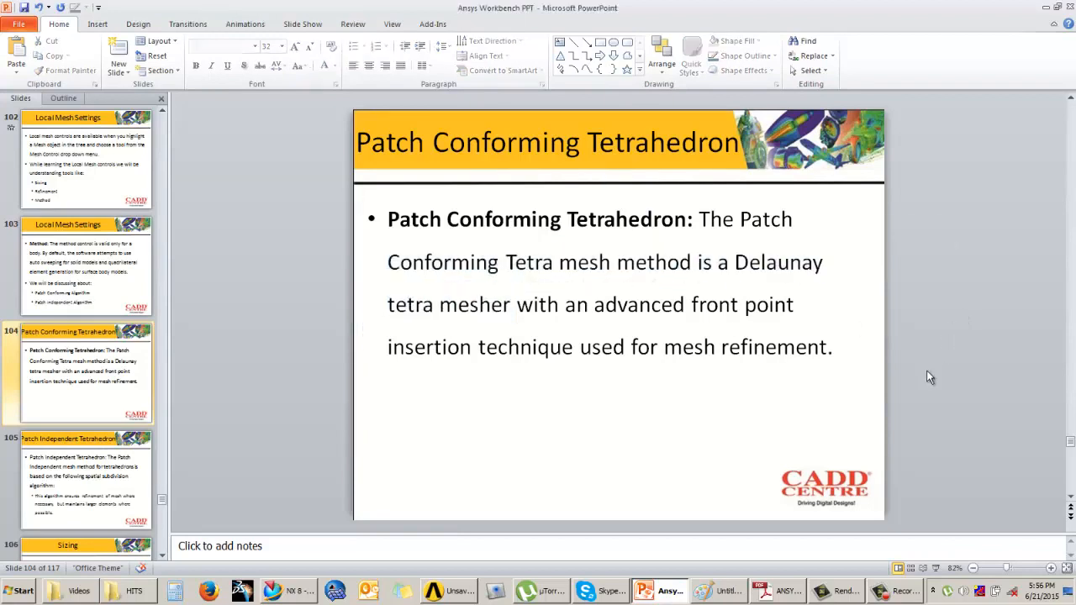
Step: Recheck the Delaunay sketch, present the deck in slide show, advance to the Patch Independent Tetrahedron slide, and exit the show
click(728, 597)
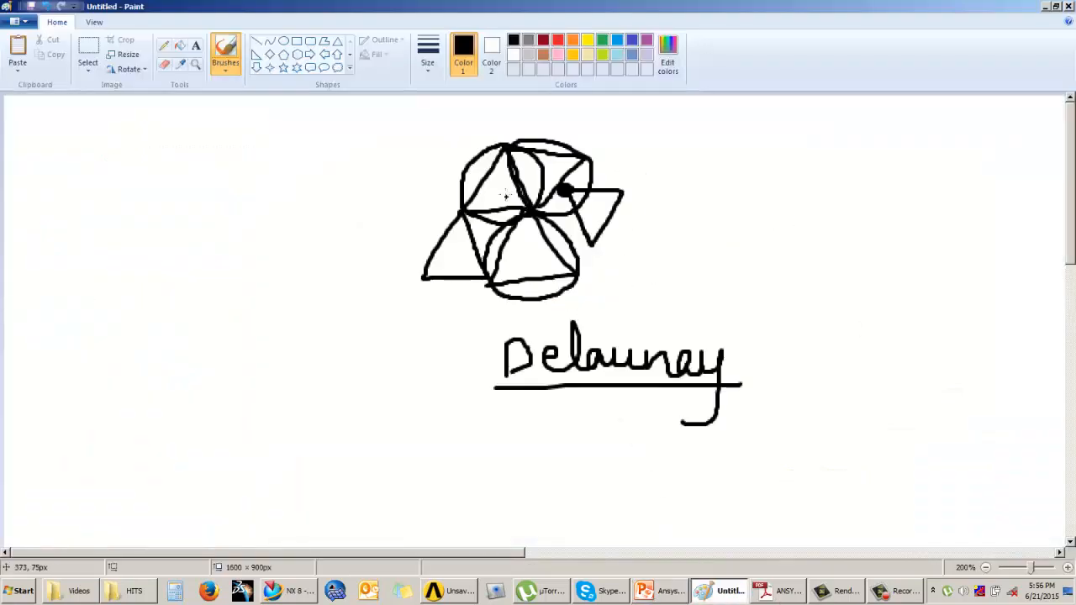
key(alt+Tab)
click(931, 569)
click(894, 416)
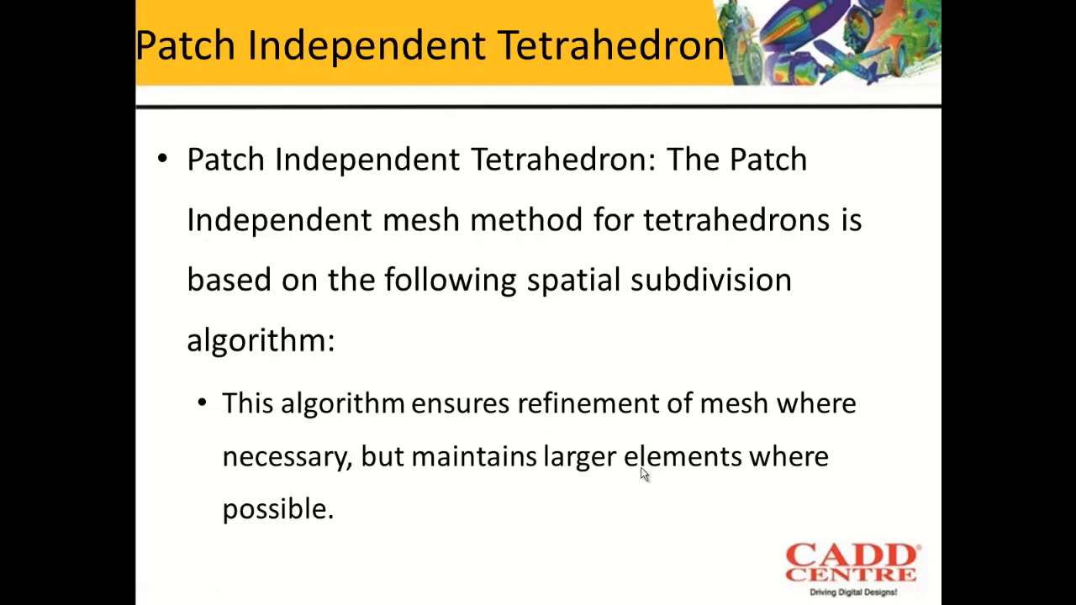
key(Escape)
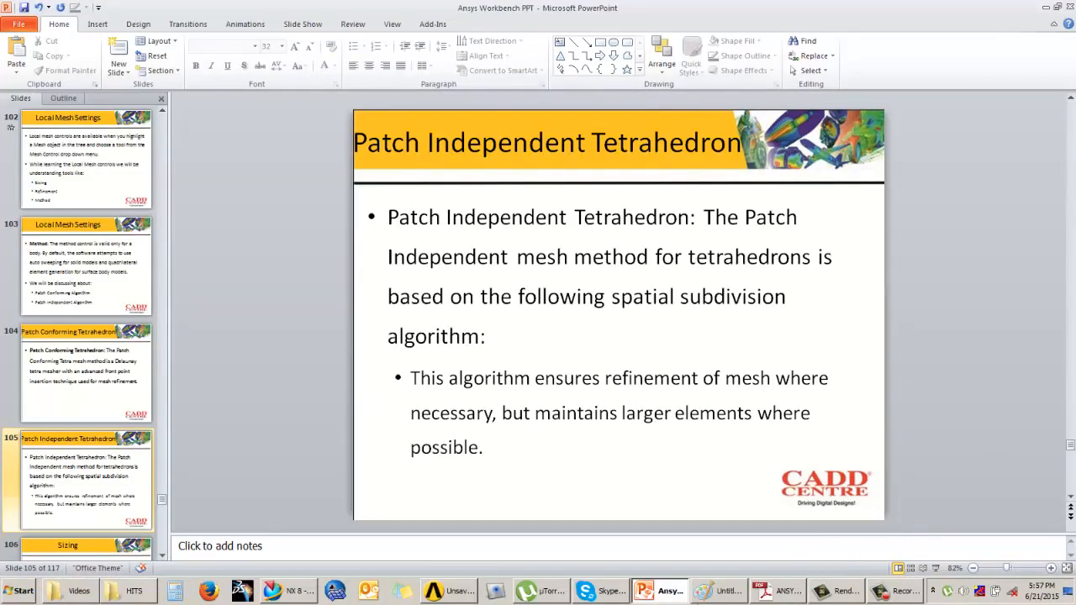
Step: Clear the whole Paint canvas and brush a large rectangular plate with a round hole in its middle
click(713, 592)
key(ctrl+a)
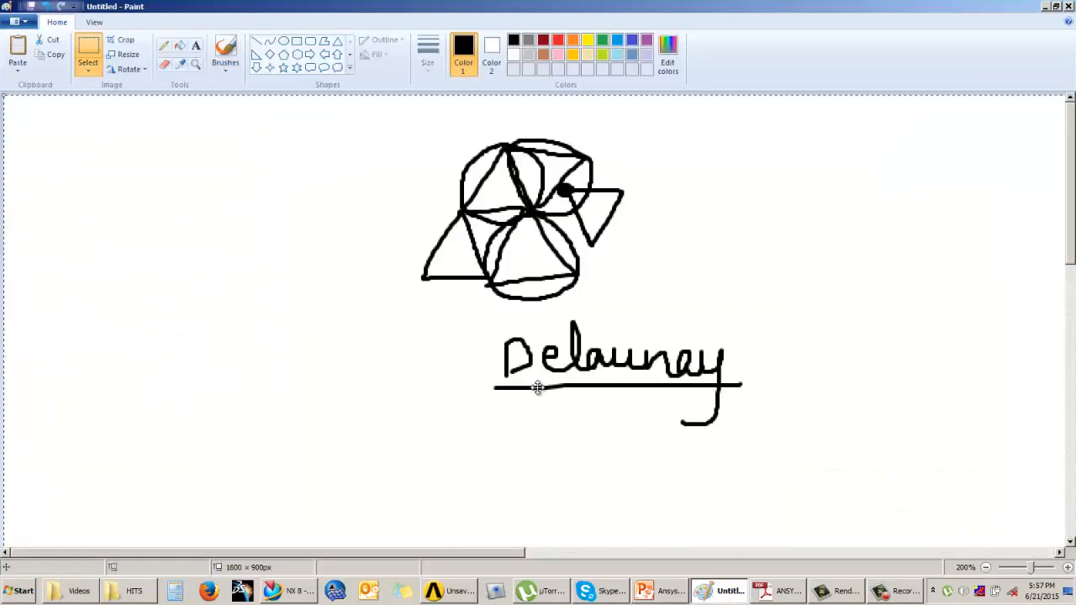
key(Delete)
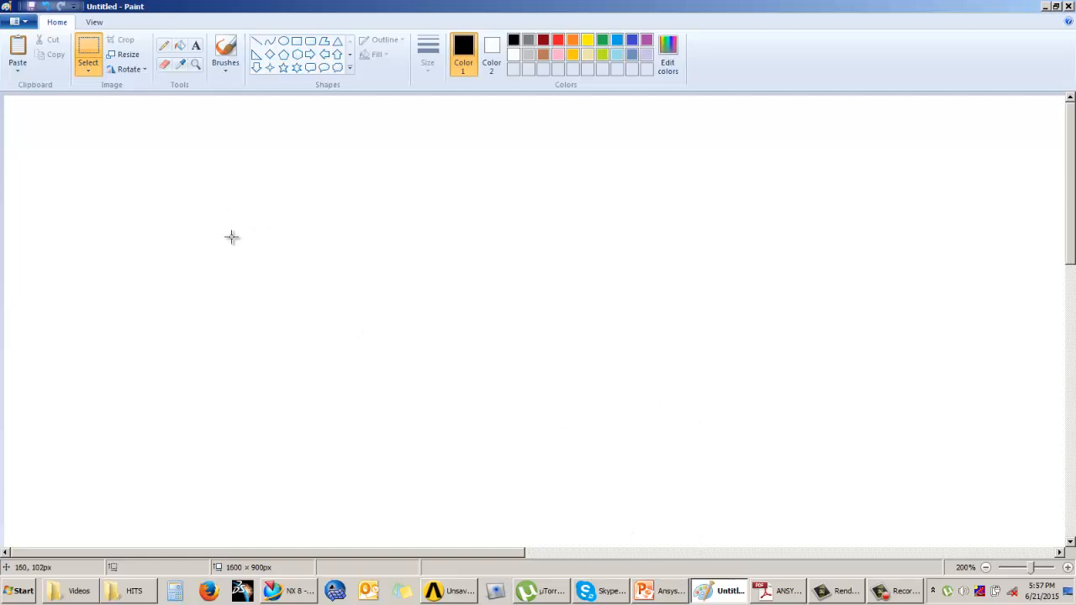
click(225, 52)
mouse_move(314, 218)
mouse_down()
mouse_move(393, 378)
mouse_move(694, 297)
mouse_move(590, 198)
mouse_move(308, 205)
mouse_move(313, 220)
mouse_up()
mouse_move(531, 257)
mouse_down()
mouse_move(521, 251)
mouse_move(498, 313)
mouse_move(538, 266)
mouse_up()
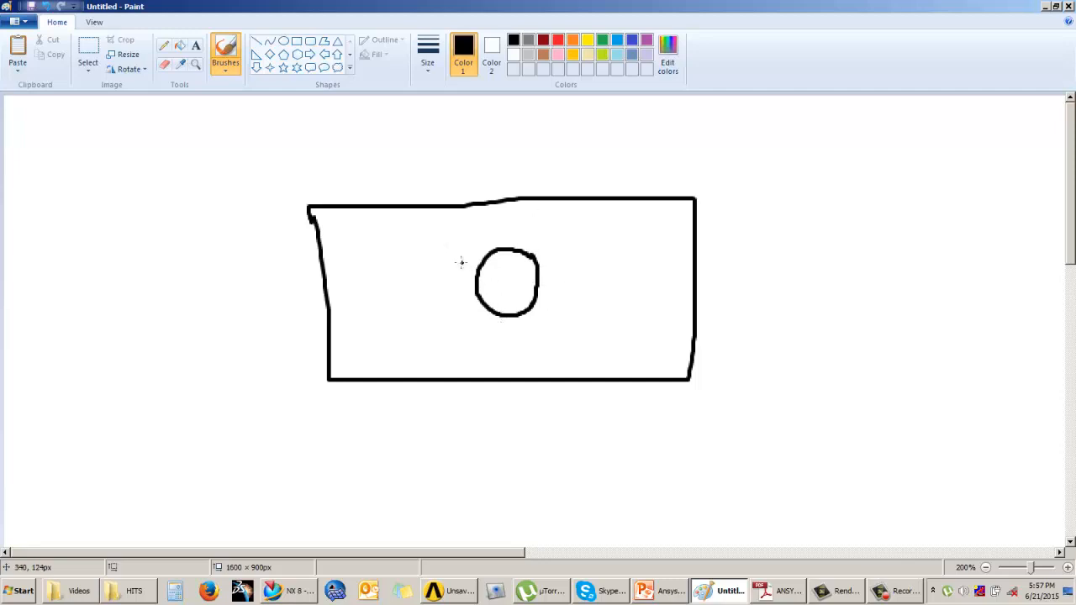
Step: Draw a ring of small mesh elements around the plate's circular hole
mouse_move(467, 257)
mouse_down()
mouse_move(501, 236)
mouse_move(556, 256)
mouse_move(544, 269)
mouse_move(558, 290)
mouse_move(543, 289)
mouse_up()
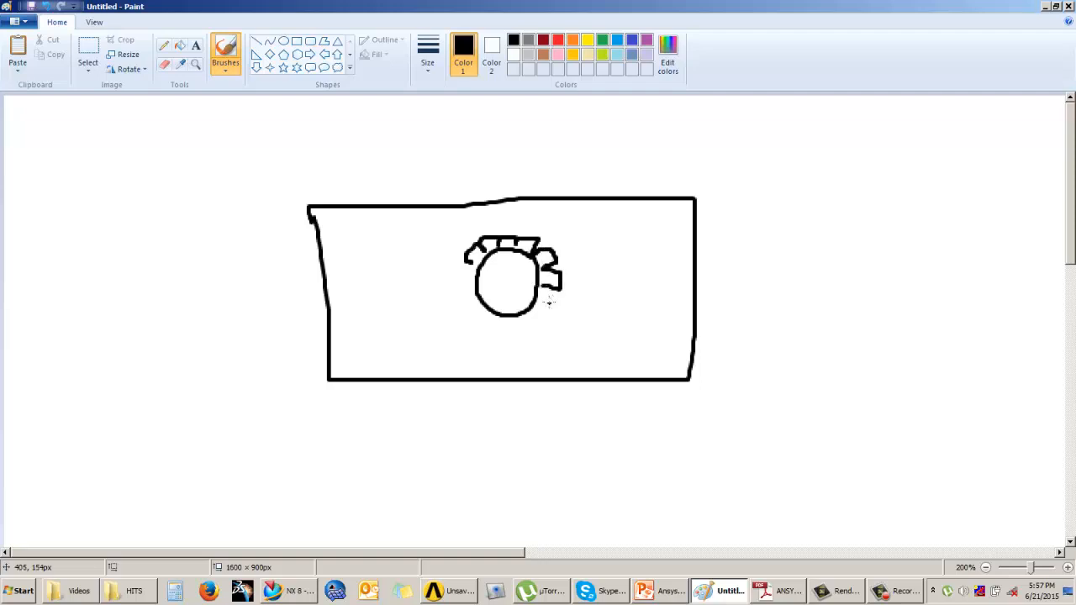
mouse_move(478, 238)
mouse_down()
mouse_move(465, 305)
mouse_move(545, 319)
mouse_move(541, 257)
mouse_move(505, 255)
mouse_move(467, 273)
mouse_move(467, 321)
mouse_up()
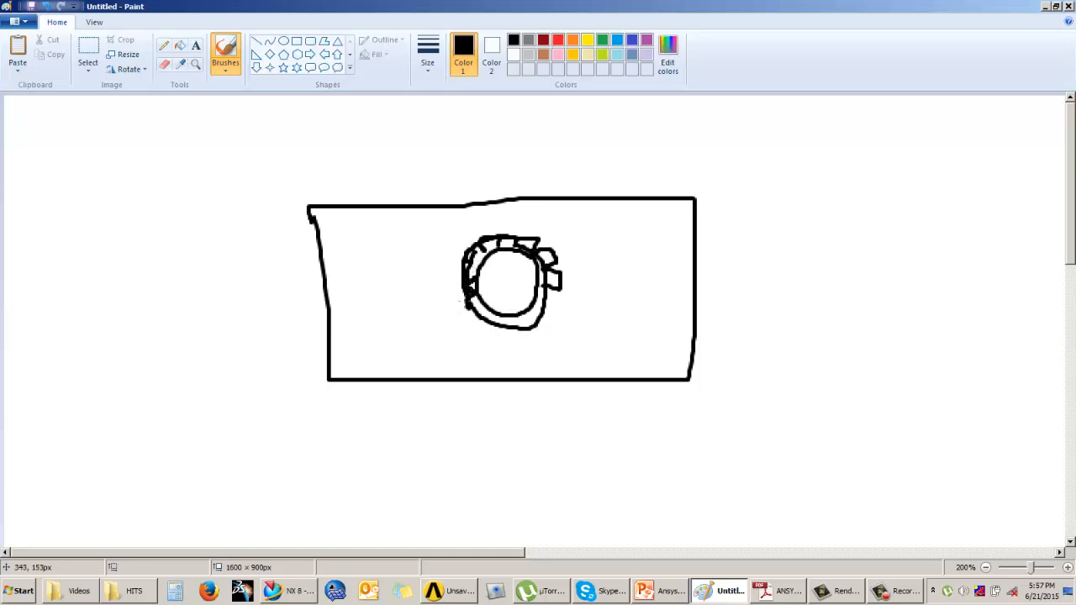
mouse_move(477, 312)
mouse_down()
mouse_move(526, 326)
mouse_move(551, 305)
mouse_move(542, 289)
mouse_up()
Step: Sketch larger elements away from the hole, mark off both plate ends with vertical lines, and box the refined area around the hole
mouse_move(459, 267)
mouse_down()
mouse_move(433, 284)
mouse_move(449, 286)
mouse_up()
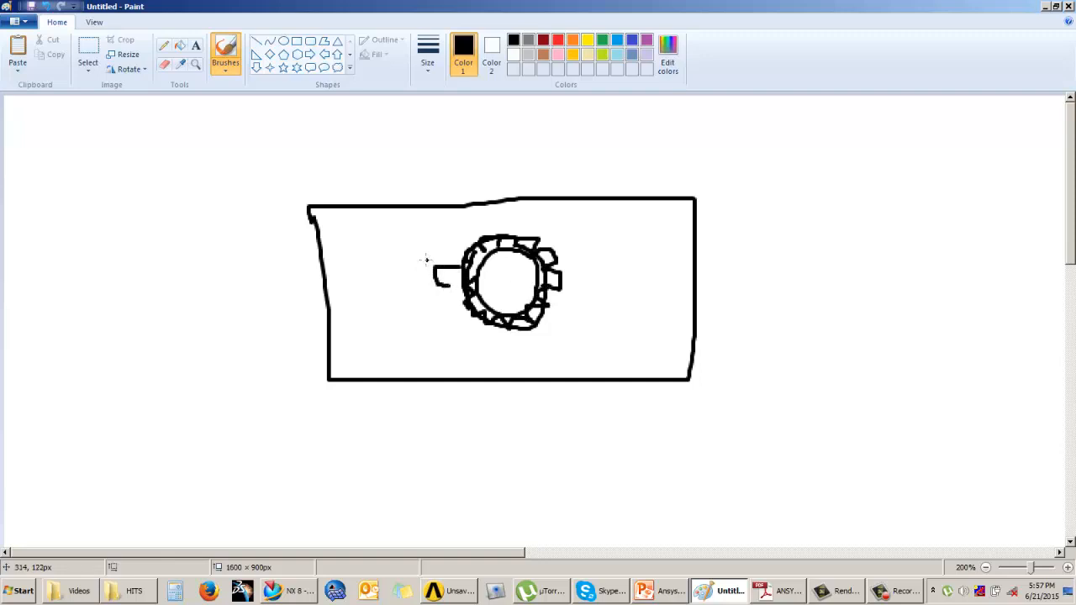
drag(363, 225, 346, 265)
drag(364, 209, 374, 368)
drag(637, 216, 643, 376)
mouse_move(574, 237)
mouse_down()
mouse_move(454, 245)
mouse_move(489, 343)
mouse_move(557, 289)
mouse_move(551, 242)
mouse_up()
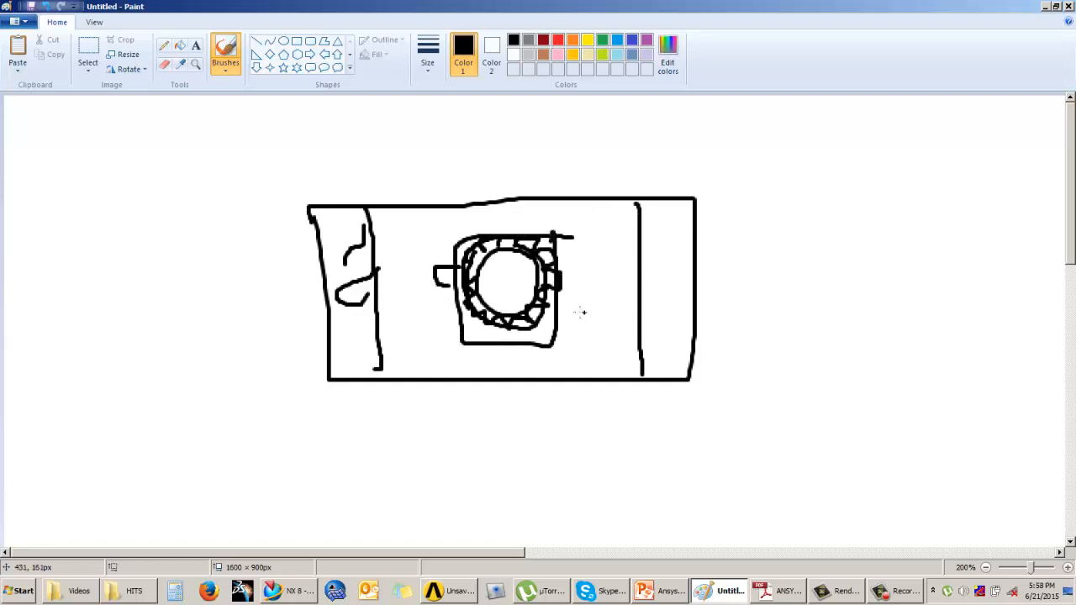
Step: Minimize Paint, switch to ANSYS Workbench, and add a second Mechanical Model system to the project schematic
click(1046, 5)
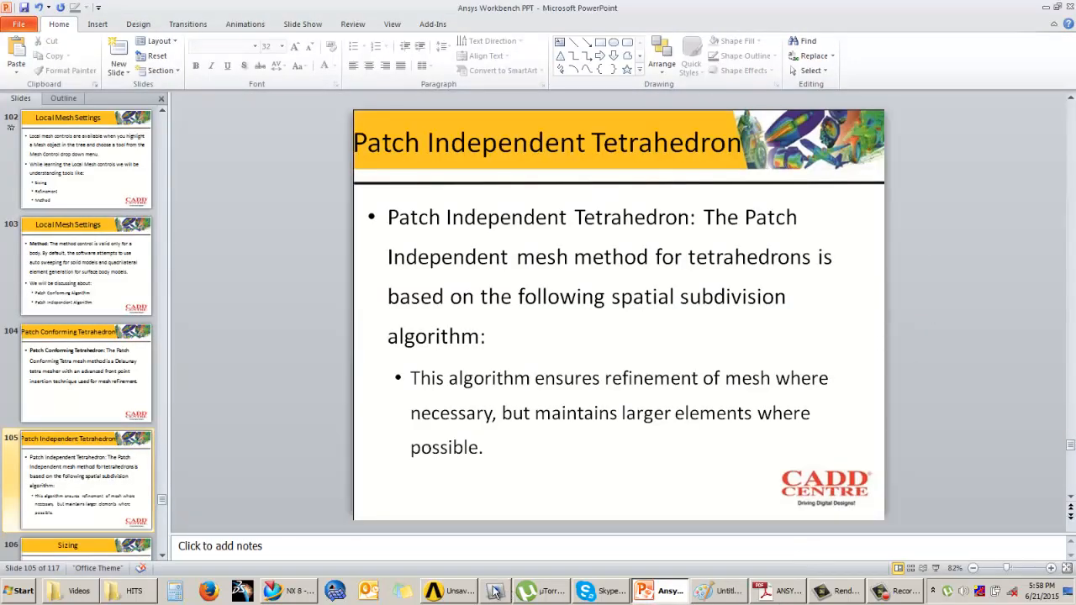
click(451, 592)
click(499, 304)
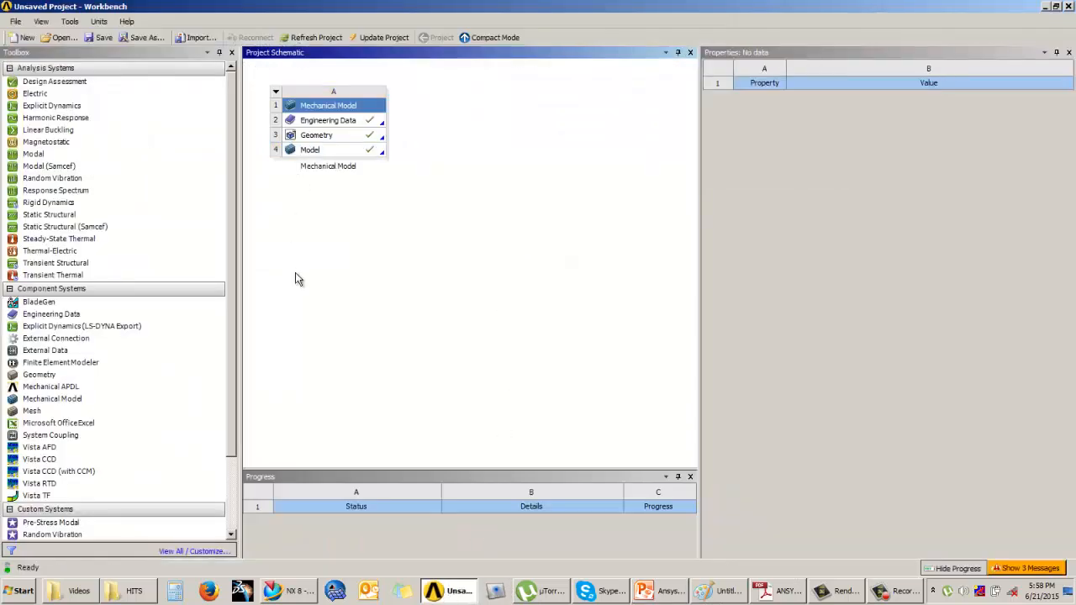
double_click(74, 400)
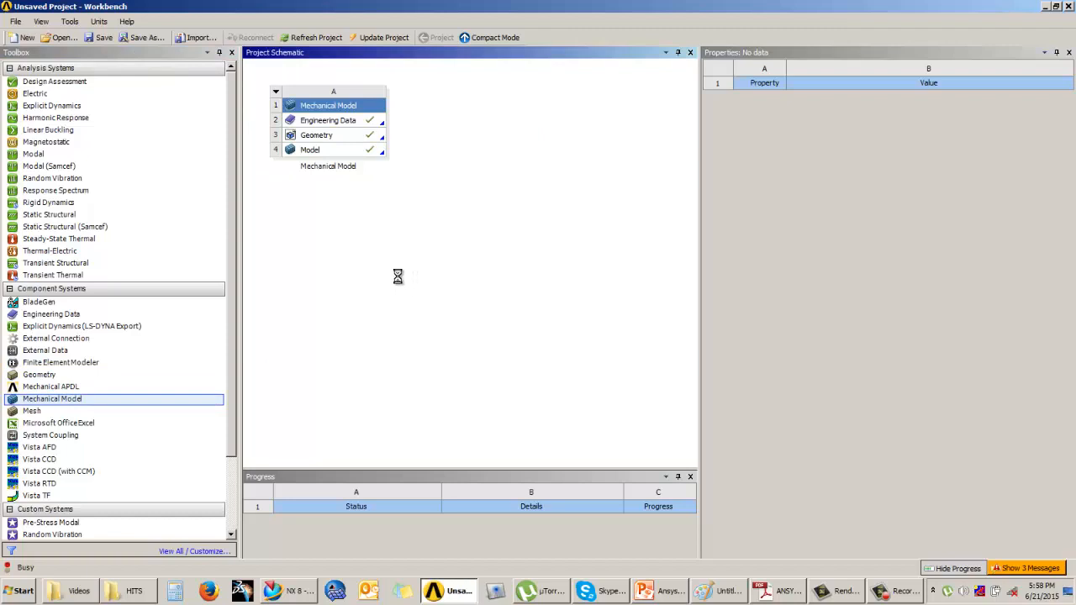
key(Return)
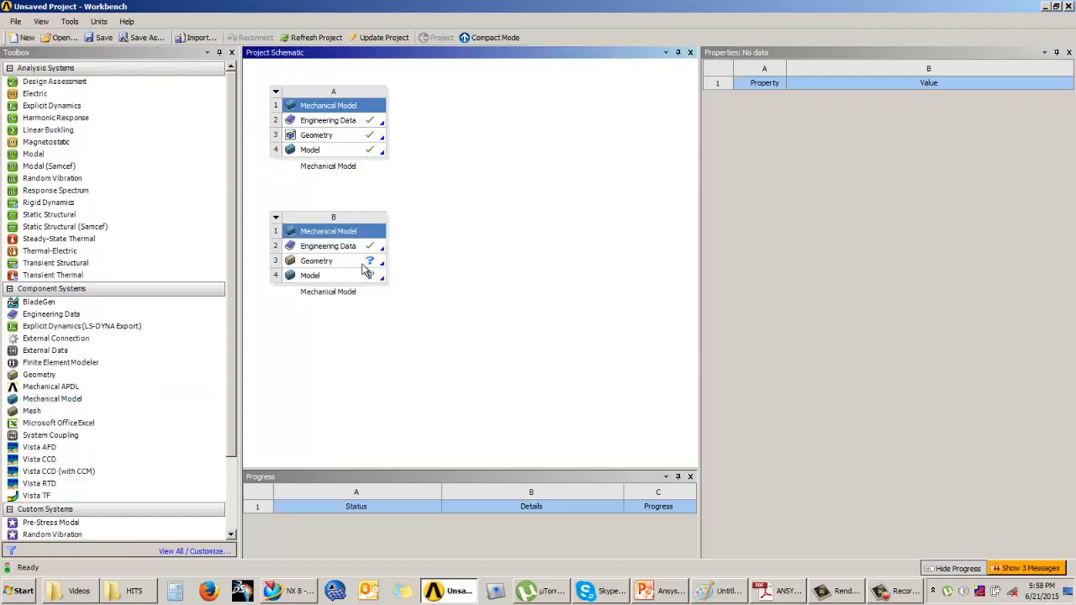
Step: Import the recent file Tray slicing.stp as the geometry of Mechanical Model system B
click(363, 264)
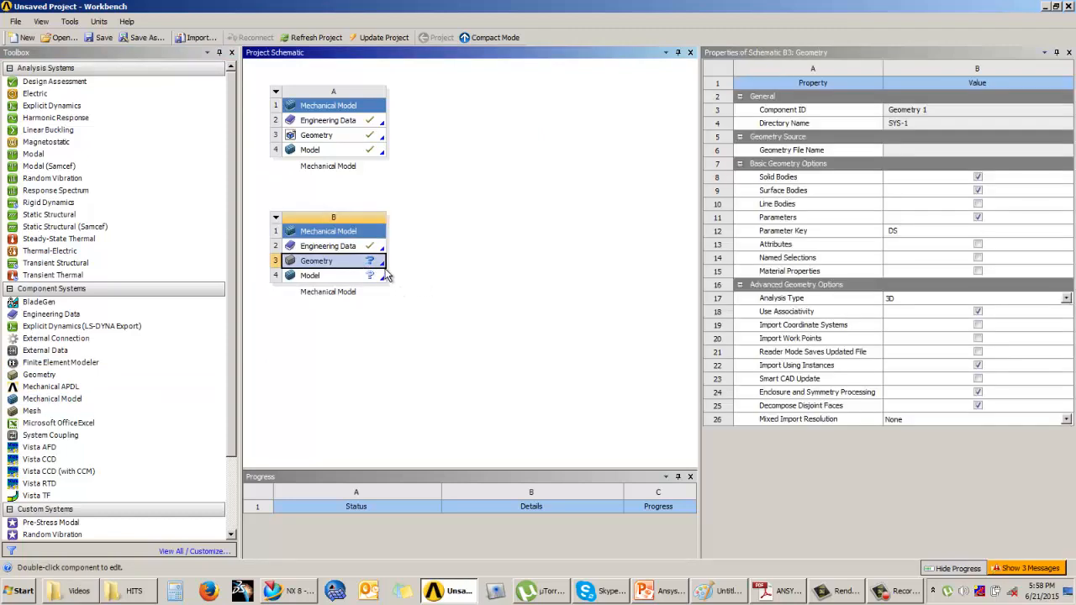
right_click(387, 267)
mouse_move(412, 288)
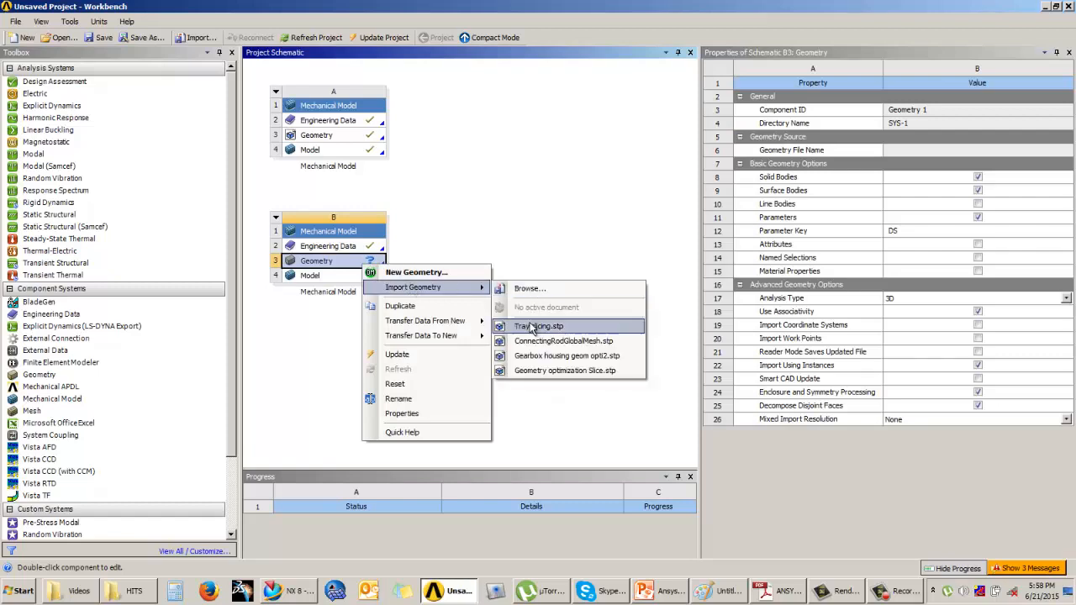
click(533, 326)
Step: Open system B's geometry in DesignModeler with Millimeter as the length unit
double_click(369, 267)
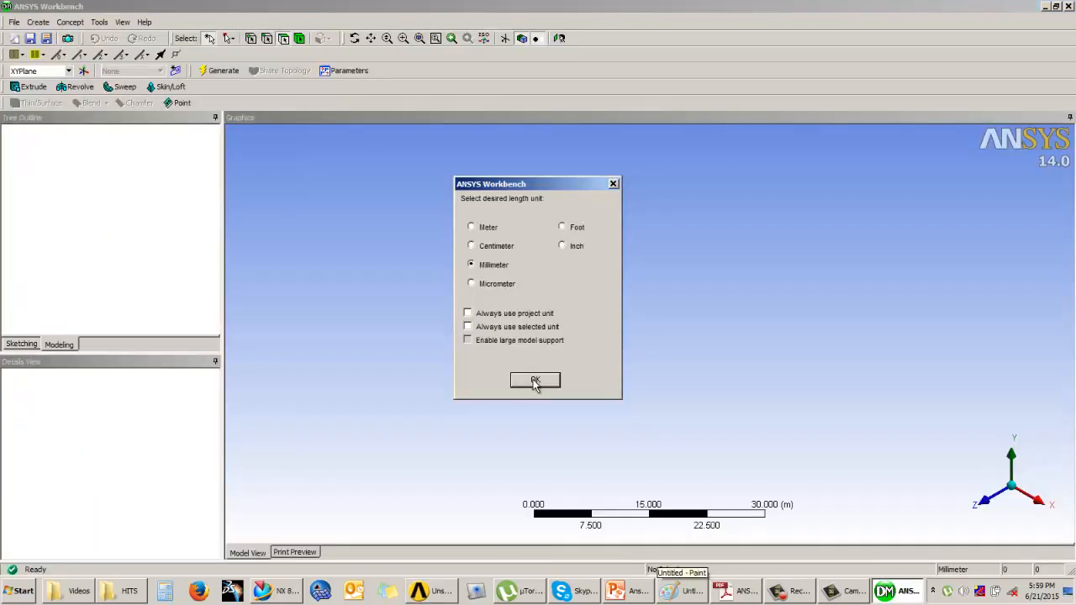
click(535, 381)
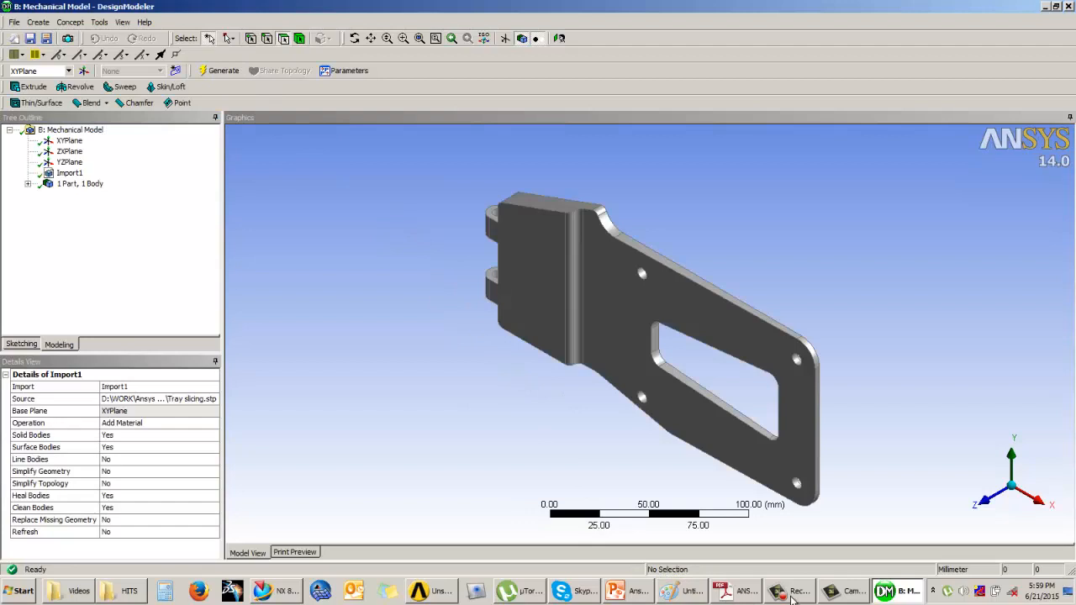
click(792, 599)
click(820, 482)
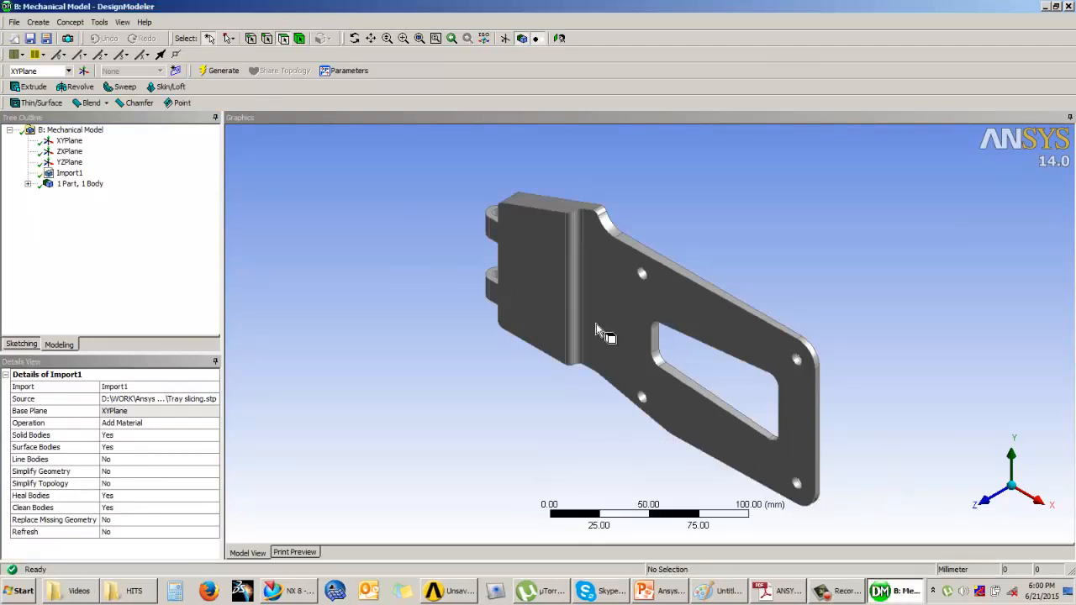
Step: Examine the imported tray from above and up close around the stepped bend and hinge end
middle_drag(596, 328, 609, 350)
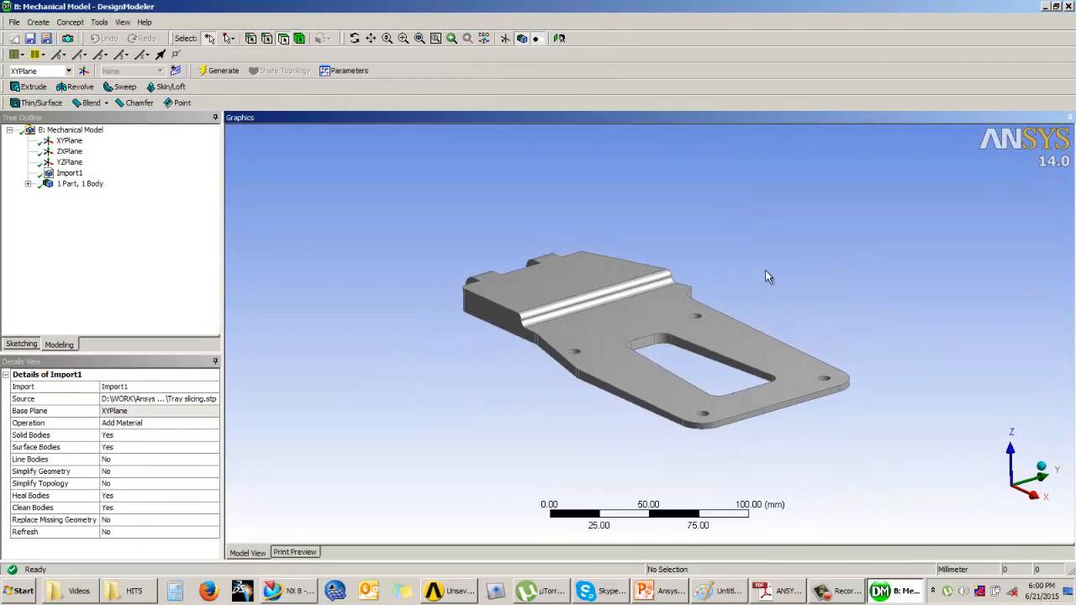
scroll(703, 328, up, 2)
ctrl+middle_drag(700, 328, 754, 342)
scroll(638, 328, up, 8)
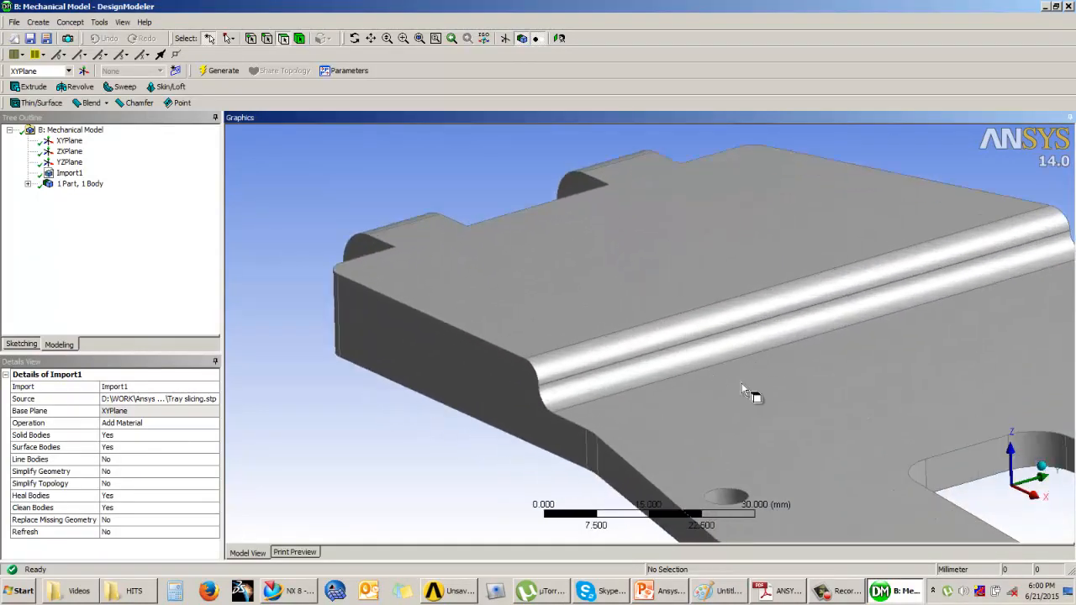
scroll(749, 376, down, 10)
middle_drag(755, 396, 760, 384)
scroll(717, 360, up, 1)
scroll(632, 345, up, 8)
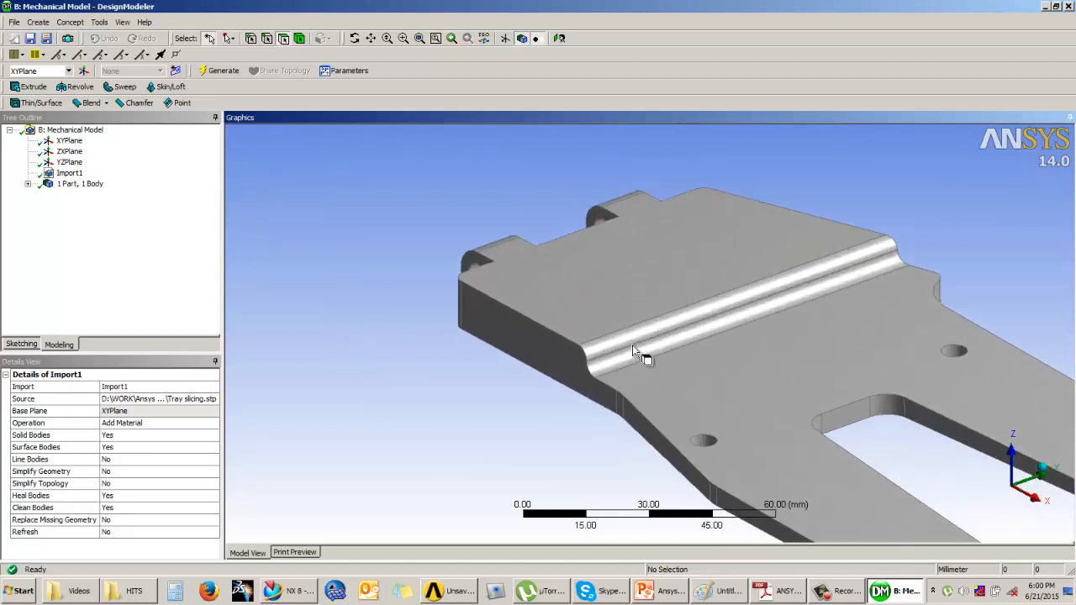
Step: Merge the thin sliver face along the middle of the stepped bend with the adjoining upper rounded face, using Faces as the merge type
scroll(681, 380, up, 5)
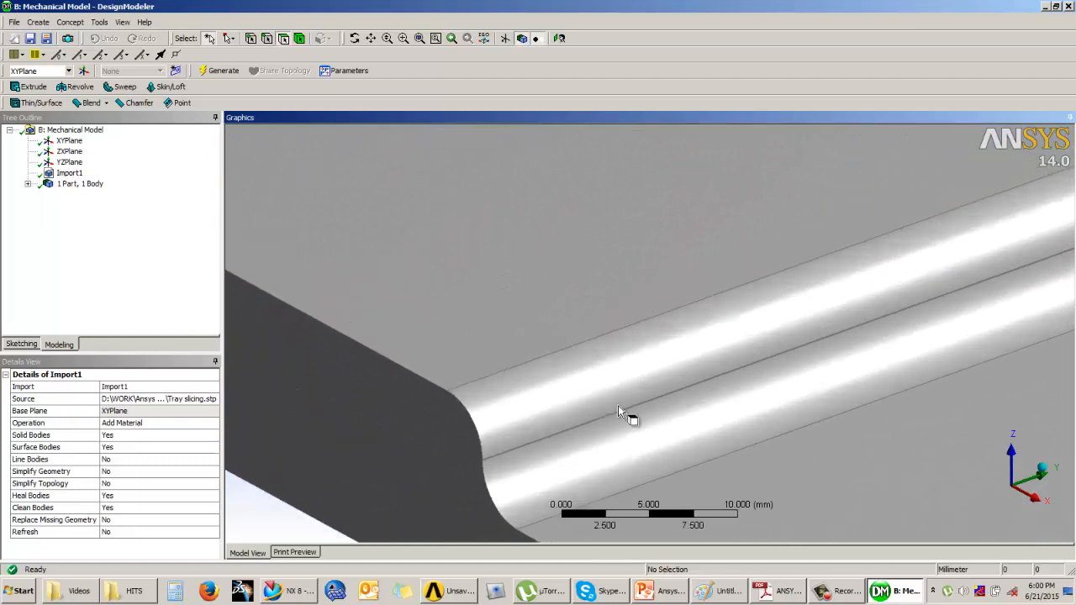
scroll(665, 327, up, 4)
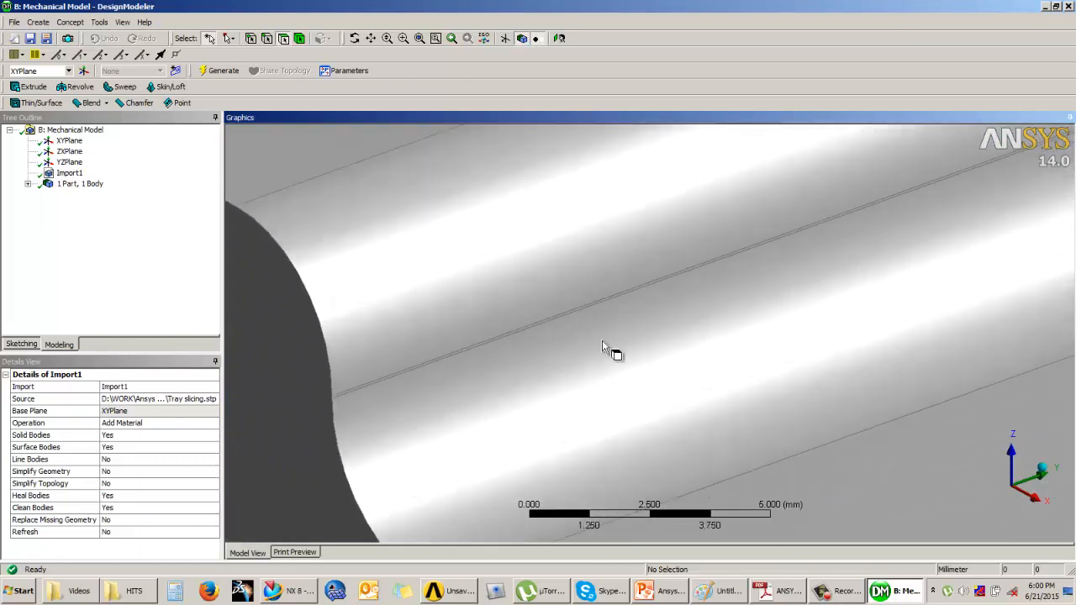
click(101, 23)
click(118, 232)
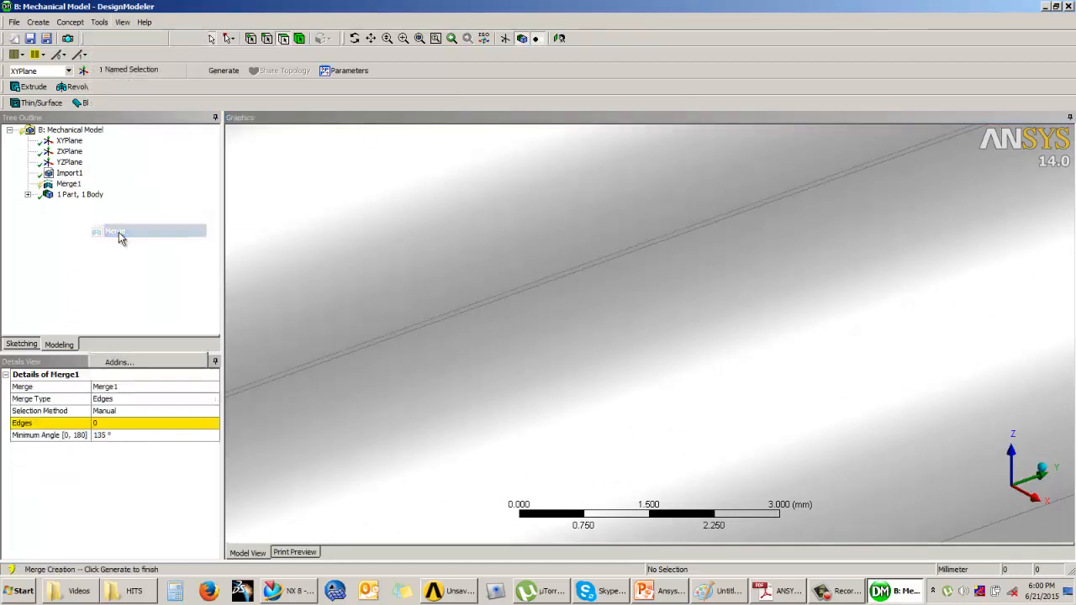
click(135, 399)
click(212, 399)
click(128, 419)
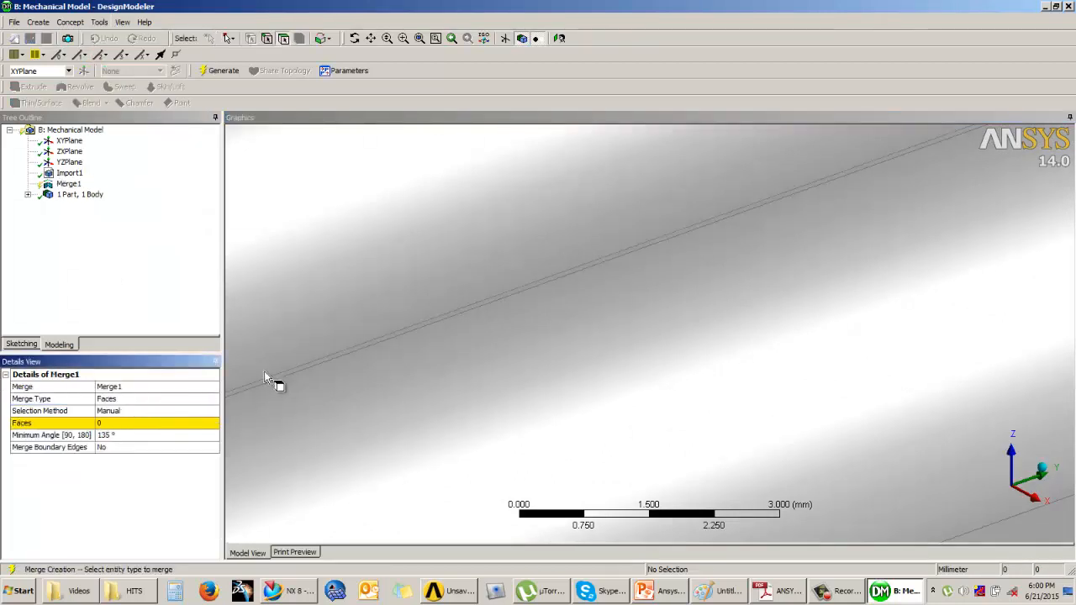
click(269, 376)
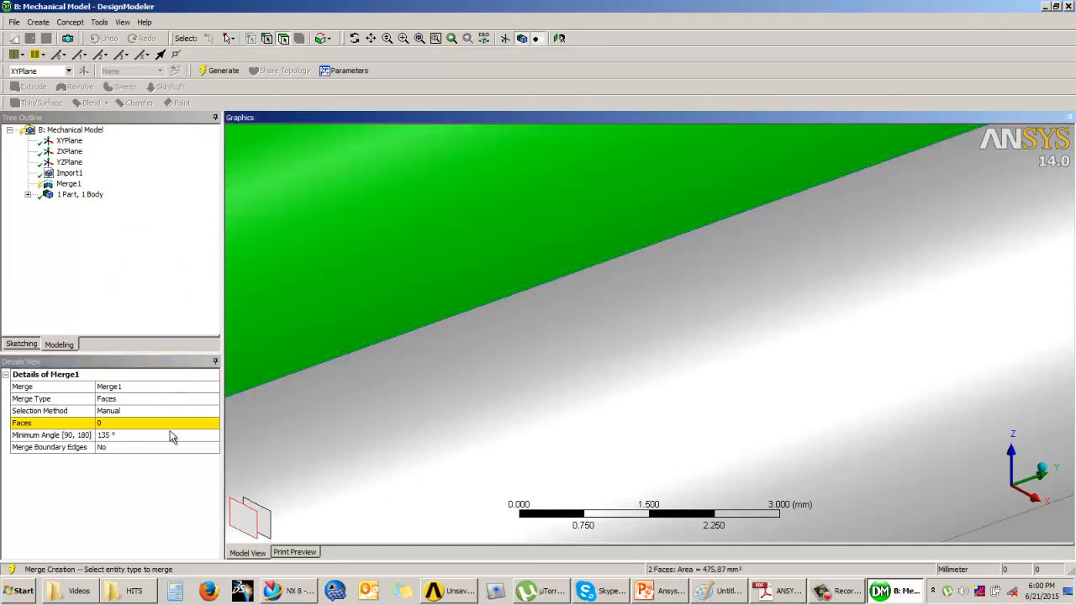
click(125, 423)
click(187, 423)
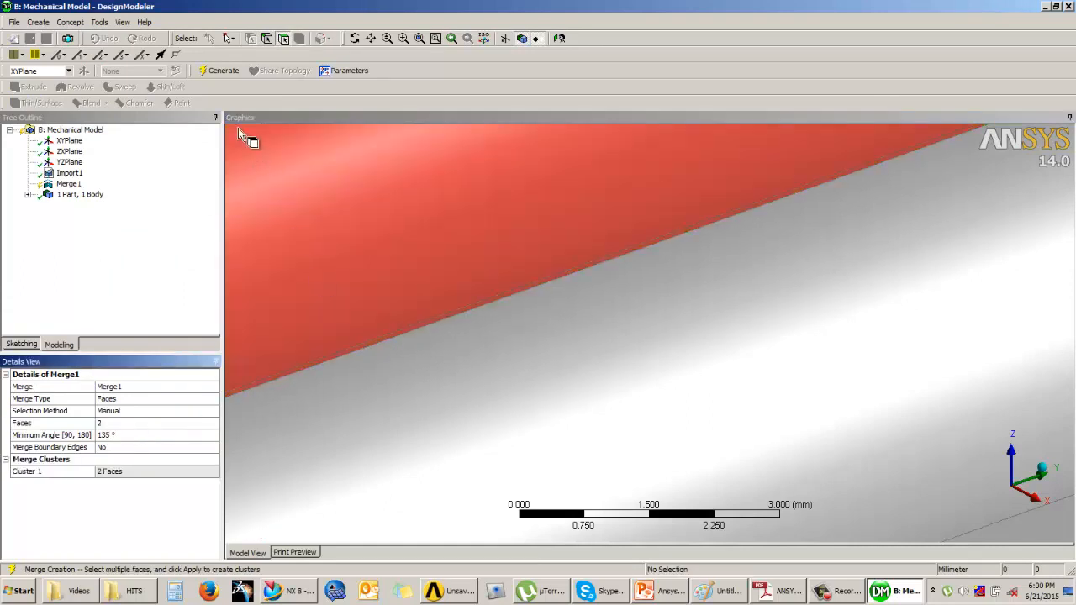
click(223, 72)
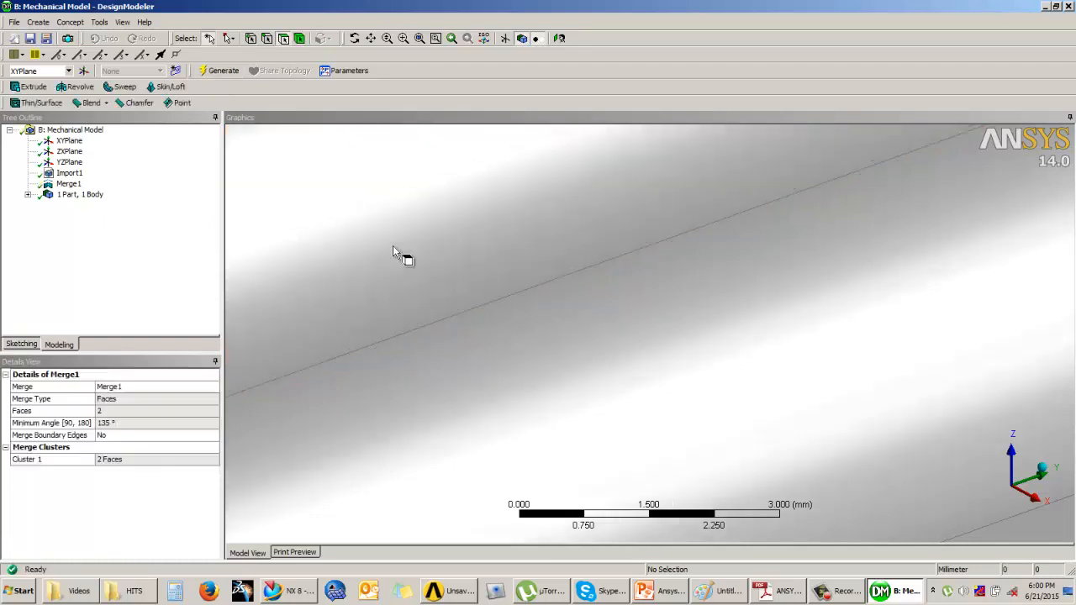
Step: Inspect the merged bend face and look over the whole tray from several angles
click(452, 290)
scroll(467, 286, down, 6)
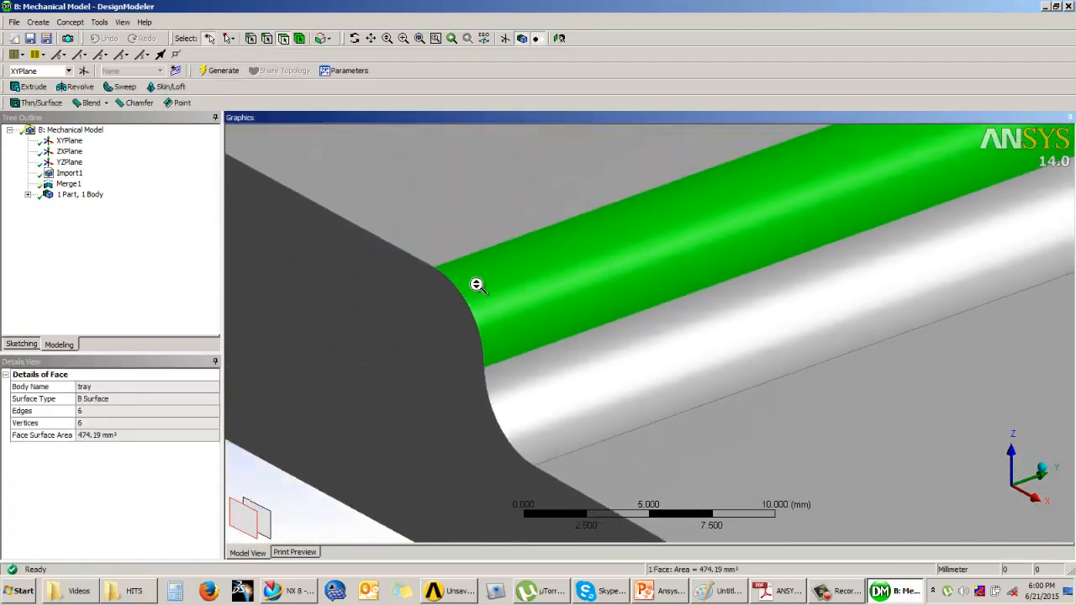
scroll(479, 282, down, 5)
click(485, 378)
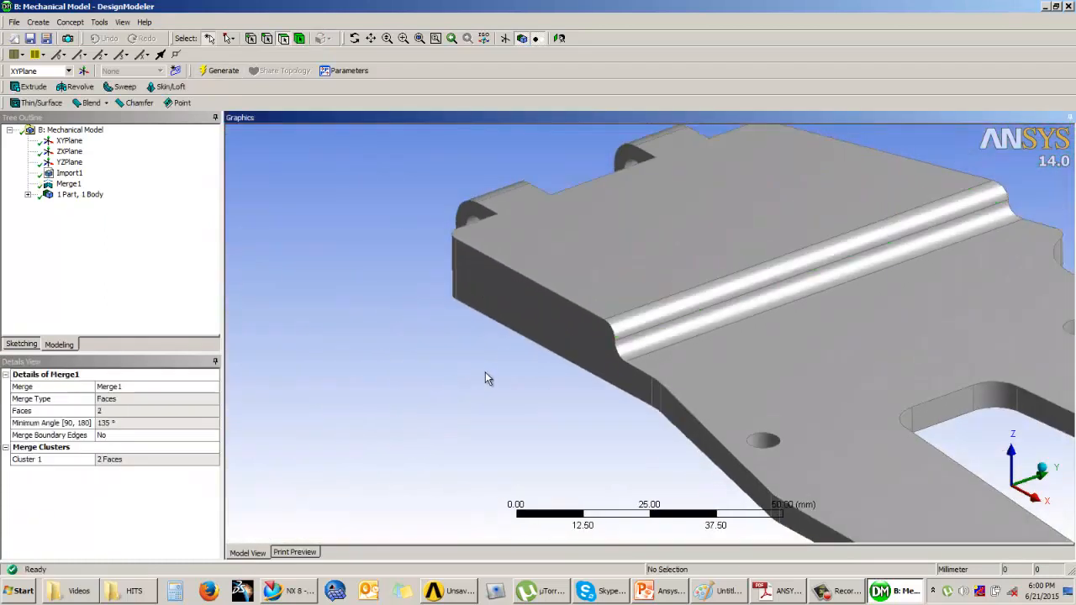
scroll(636, 335, down, 5)
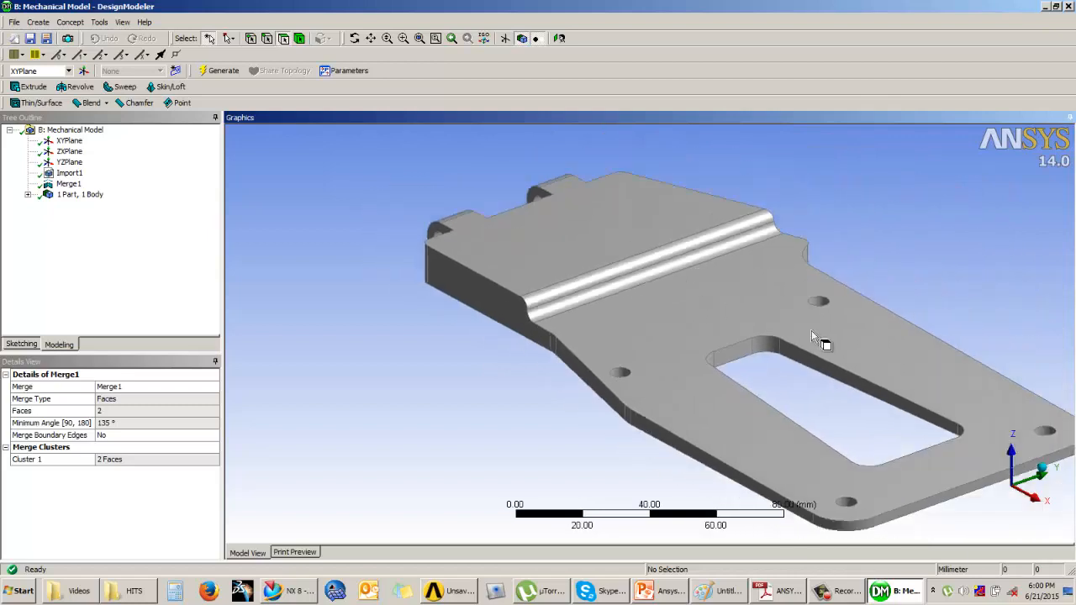
middle_drag(552, 331, 661, 356)
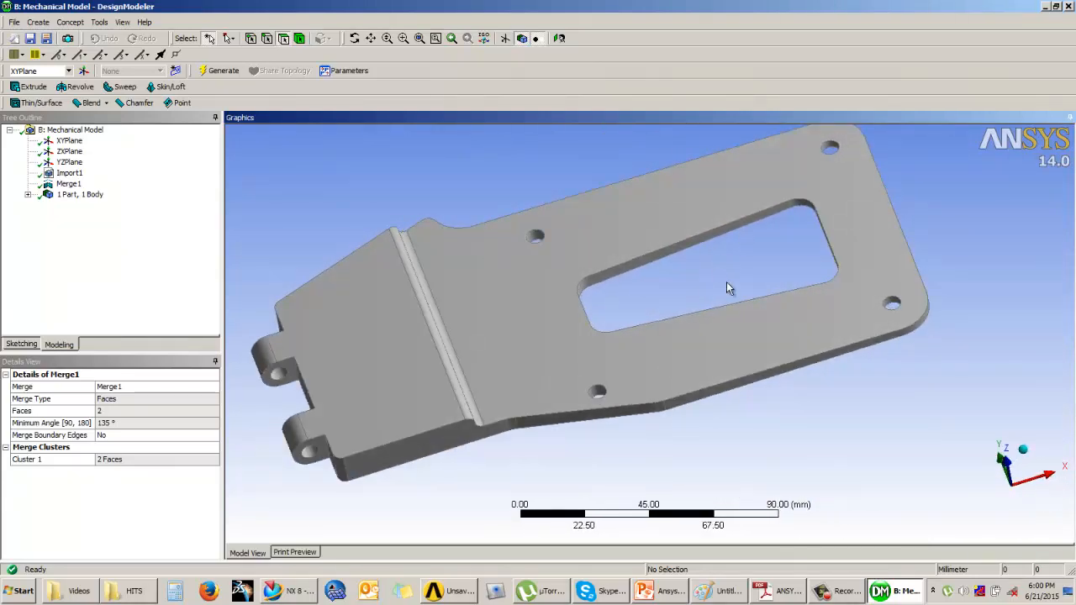
middle_drag(685, 300, 716, 279)
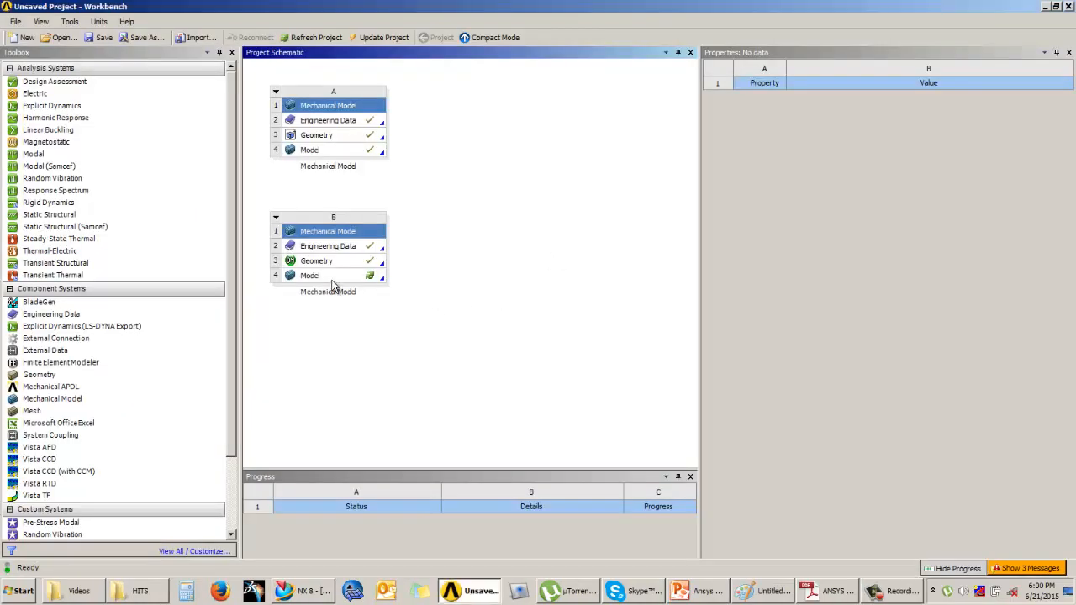
Step: Open system B's Model in Mechanical from the project schematic and orient the tray to show its upper side
double_click(324, 276)
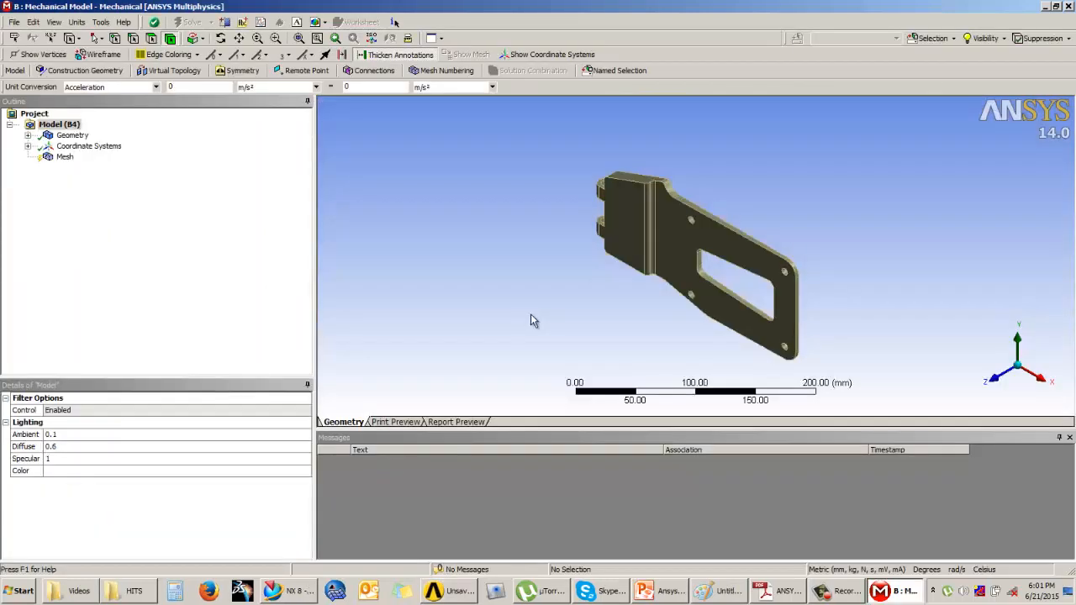
middle_drag(534, 315, 605, 224)
scroll(611, 227, up, 3)
mouse_move(659, 299)
middle_down()
mouse_move(624, 272)
mouse_move(646, 301)
middle_up()
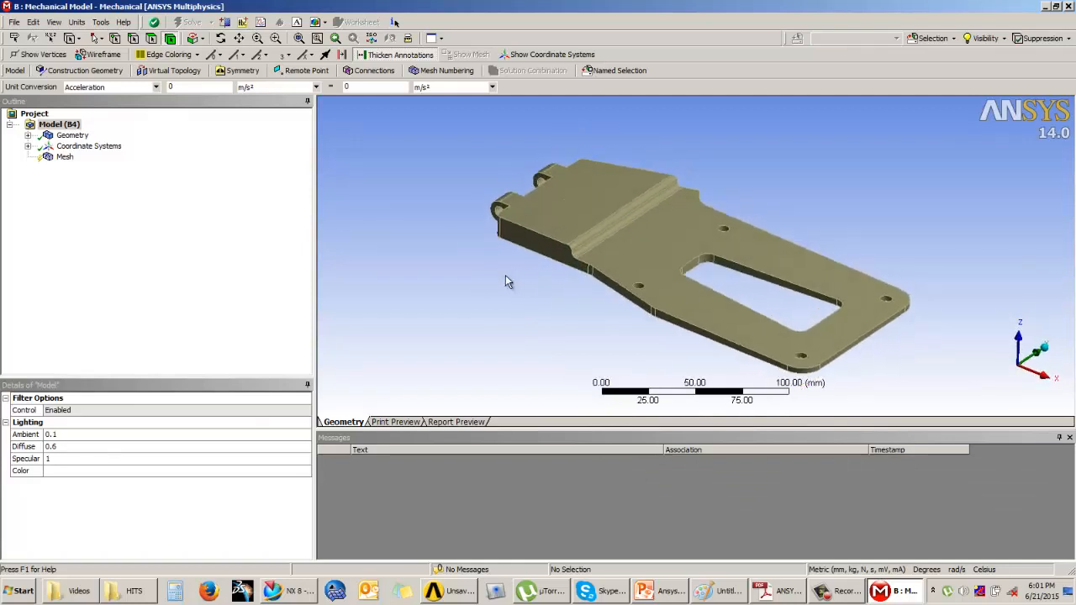
Step: Generate the tray's mesh with the default mesh settings
click(111, 230)
click(66, 158)
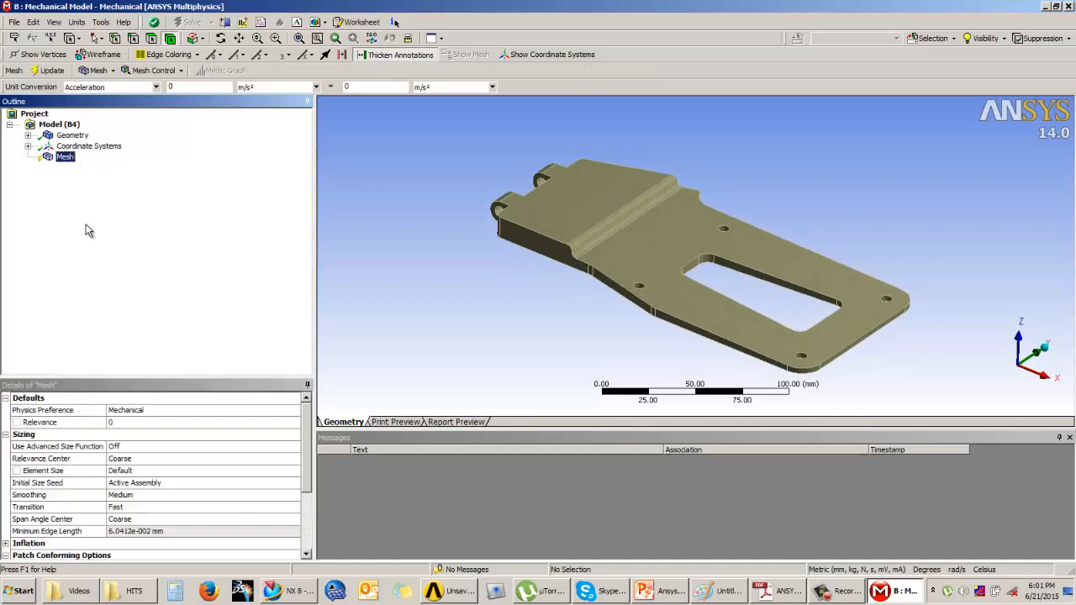
click(49, 70)
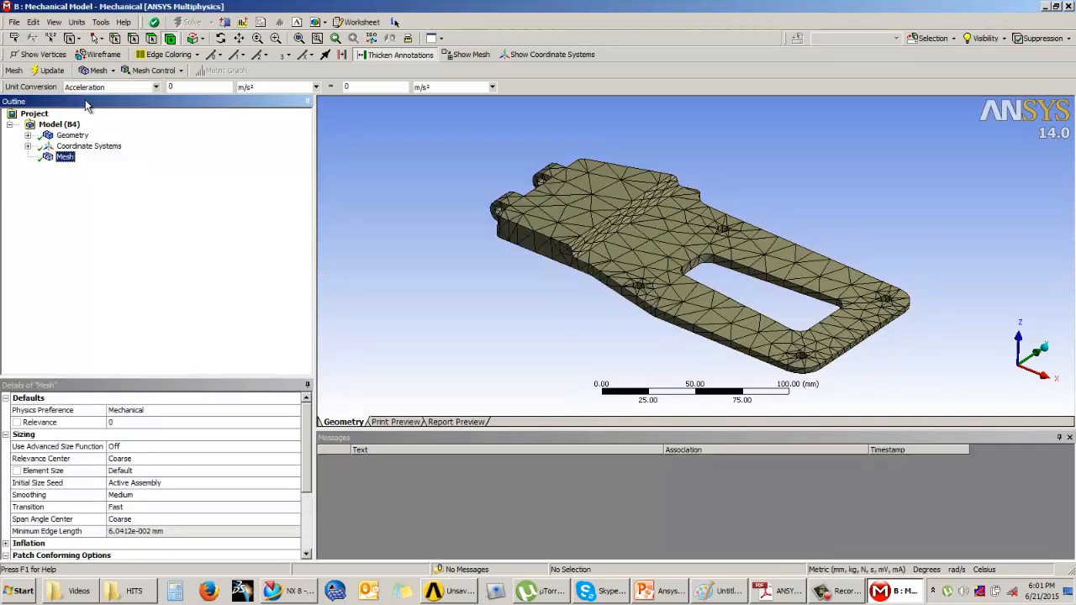
Step: Examine the default mesh around the stepped bend and check its node and element statistics
scroll(583, 277, up, 2)
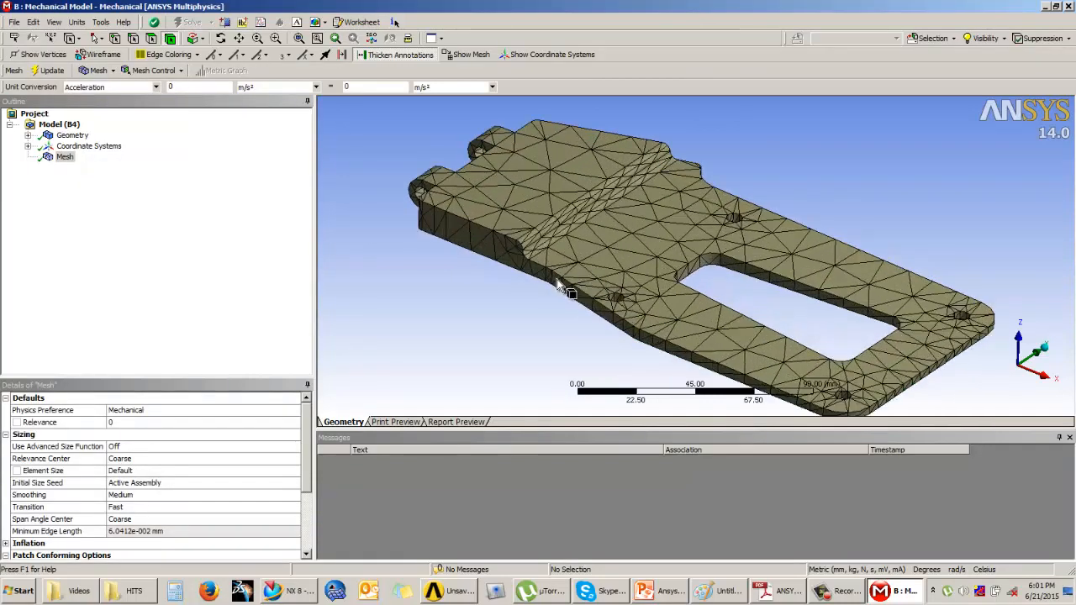
scroll(561, 284, down, 2)
scroll(559, 273, up, 3)
scroll(558, 273, down, 3)
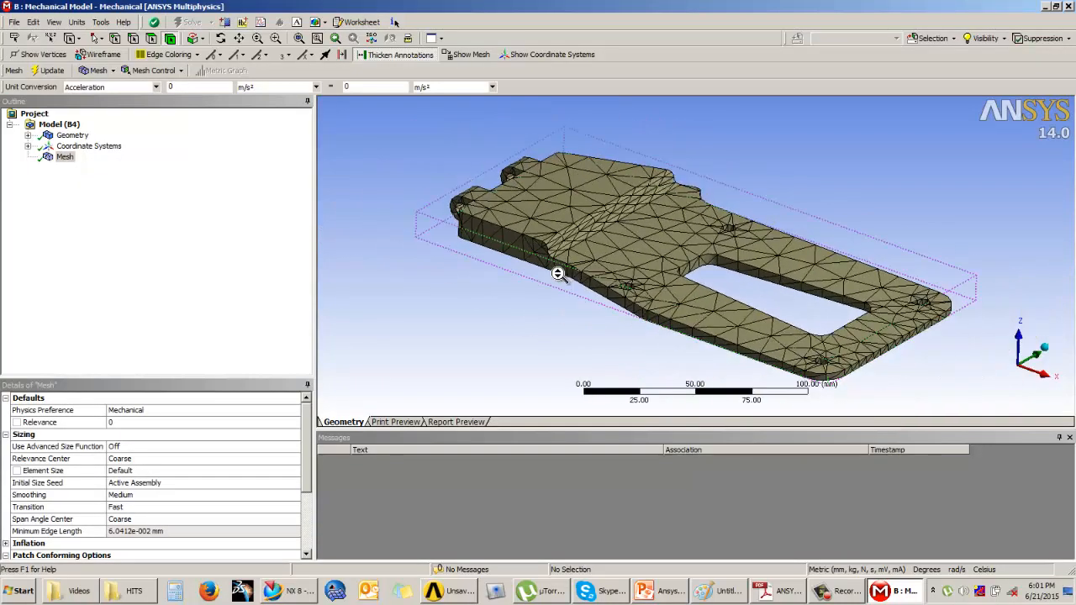
drag(308, 463, 254, 531)
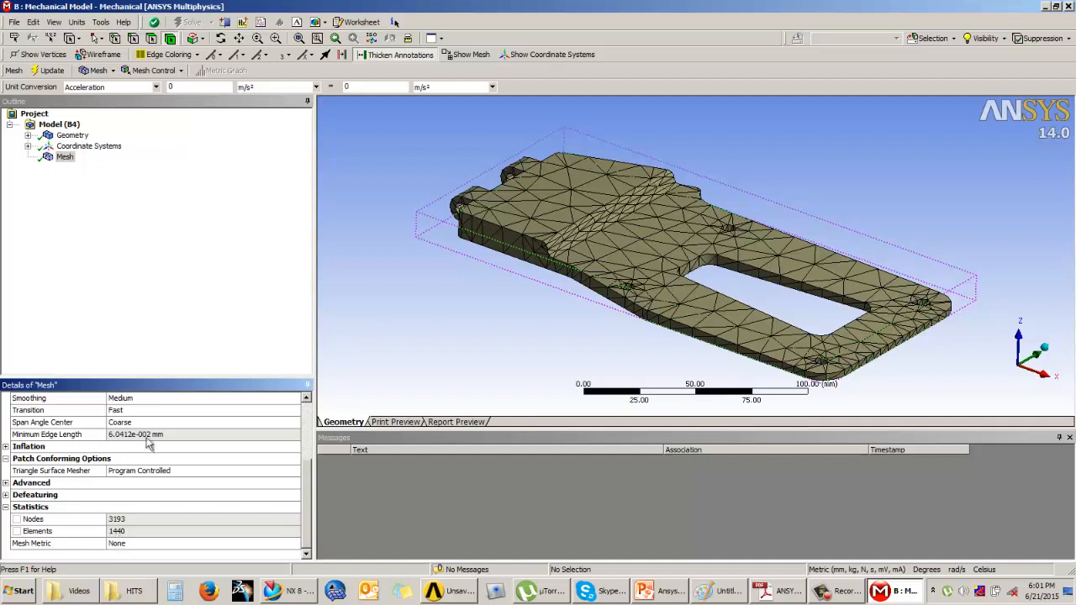
click(174, 324)
drag(305, 491, 303, 426)
click(225, 340)
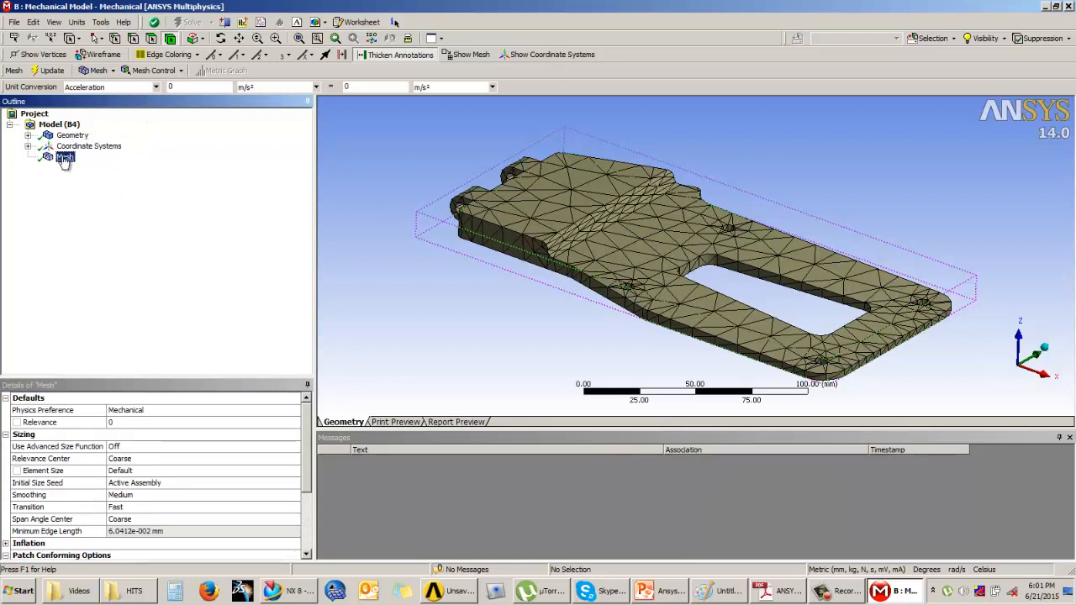
Step: Narrow the model outline area and add a Method mesh control scoped to the tray body
click(87, 146)
click(64, 158)
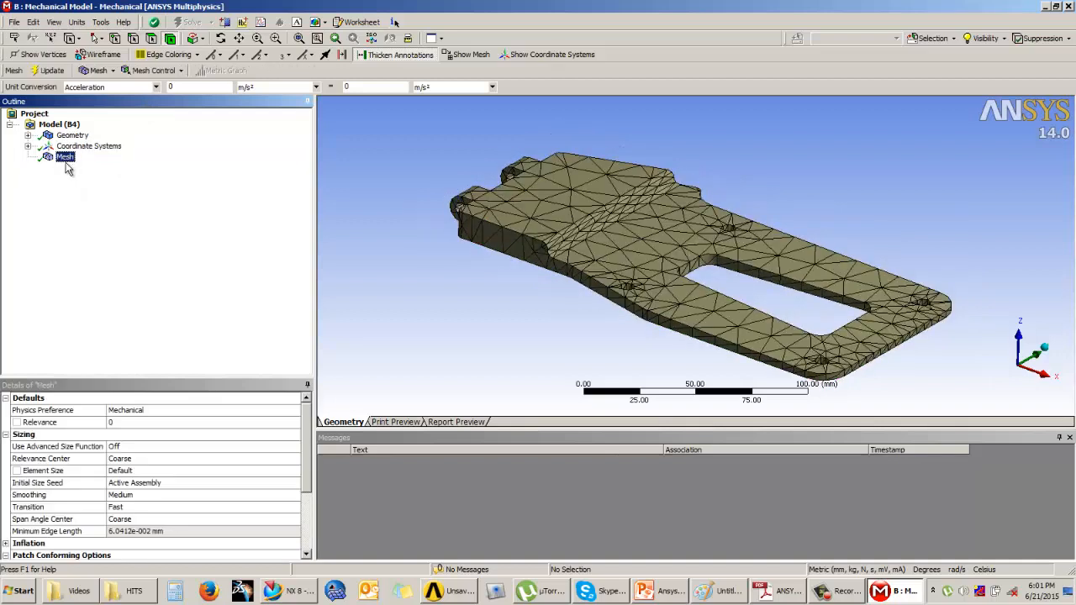
drag(315, 245, 257, 237)
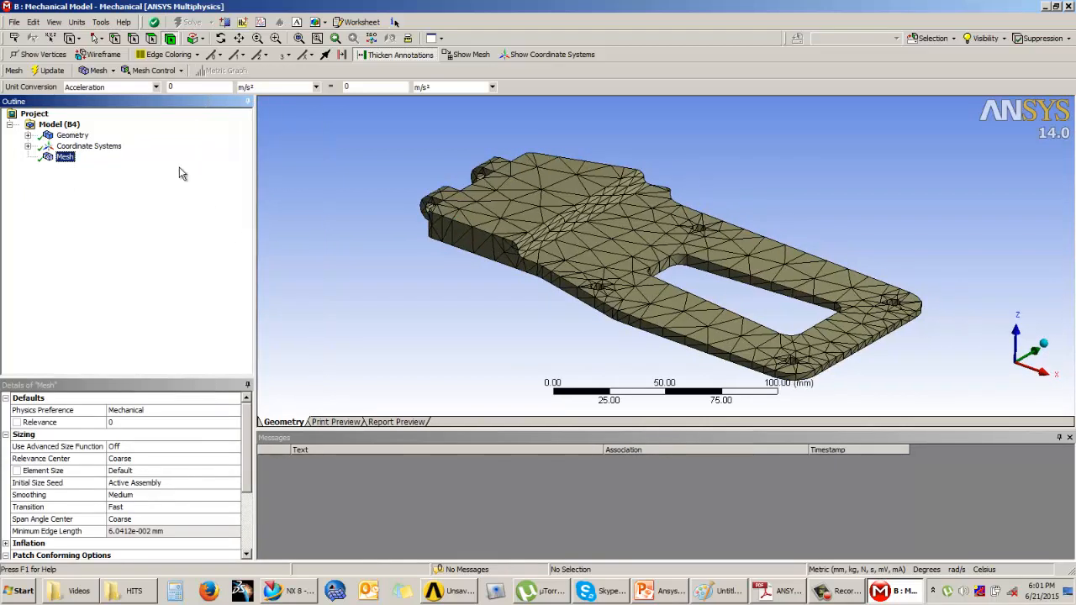
click(154, 71)
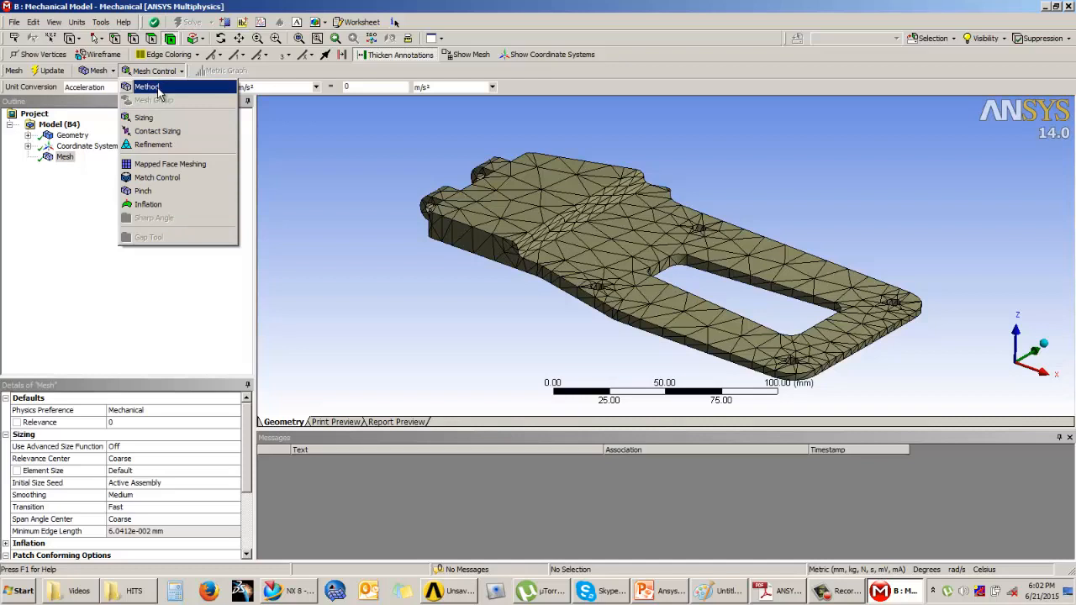
click(147, 88)
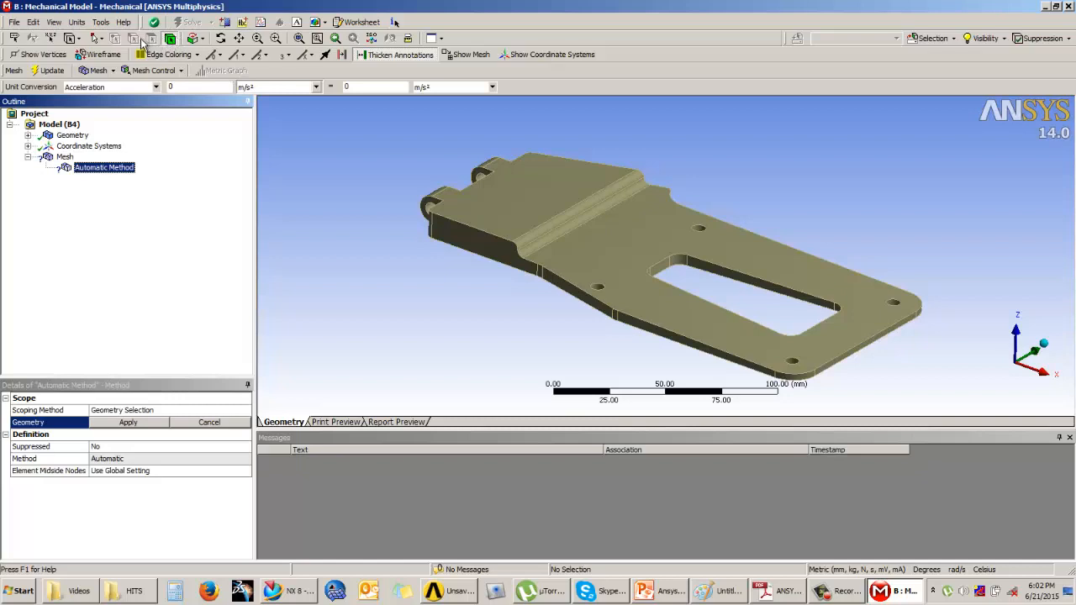
click(593, 244)
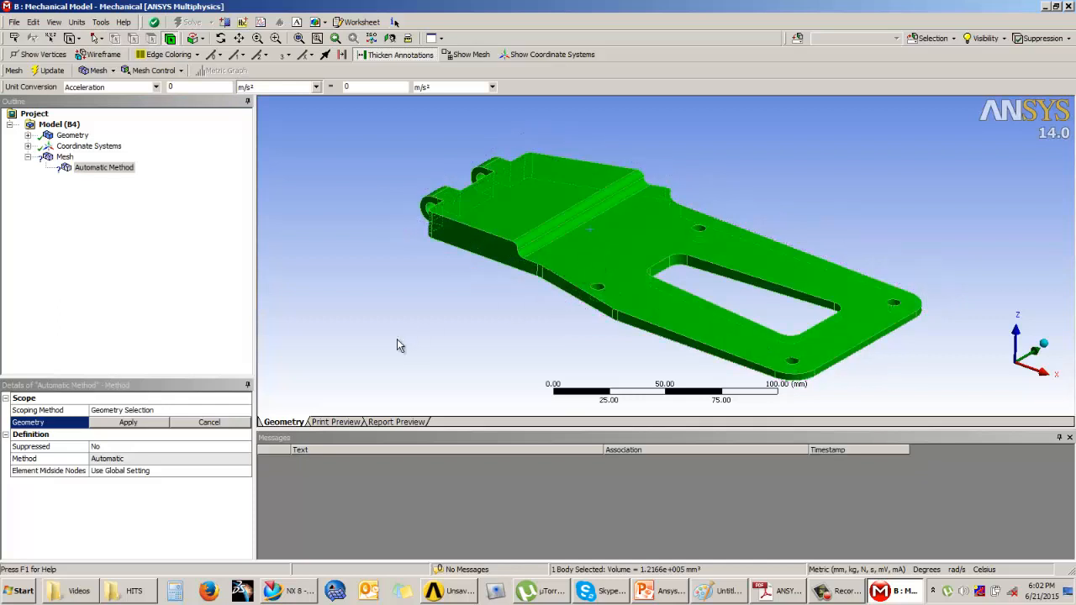
click(158, 425)
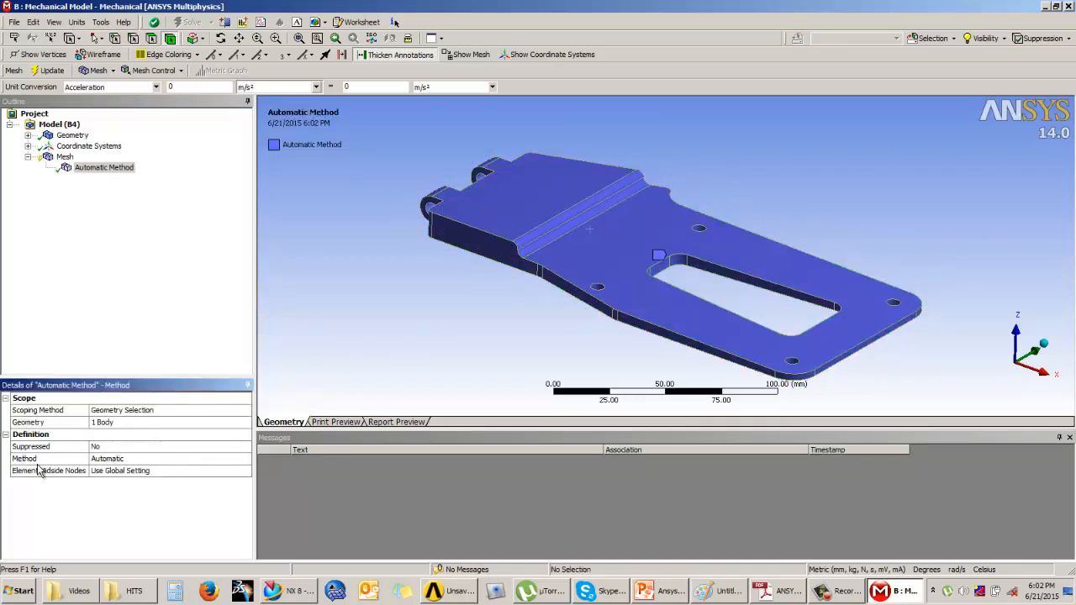
Step: Set the mesh method to Tetrahedrons with the Patch Conforming algorithm
click(156, 458)
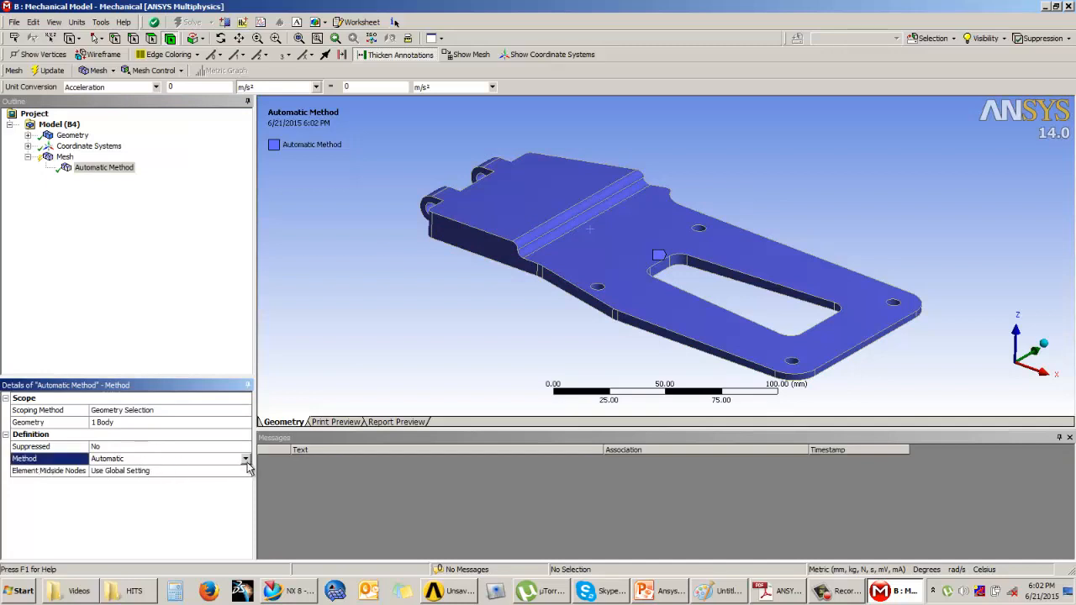
click(245, 459)
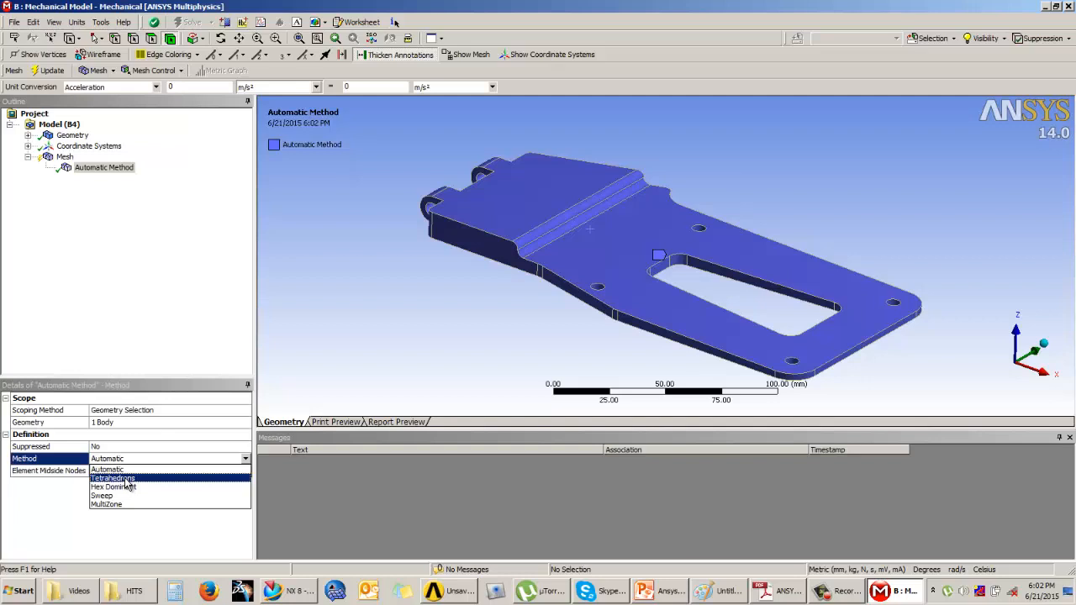
click(125, 479)
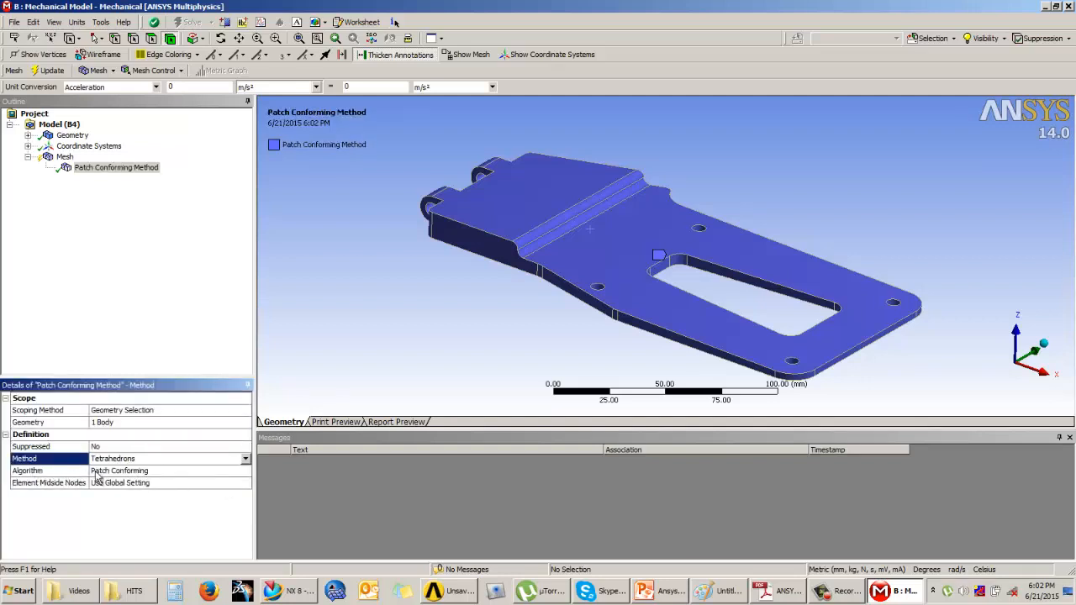
click(131, 474)
click(244, 471)
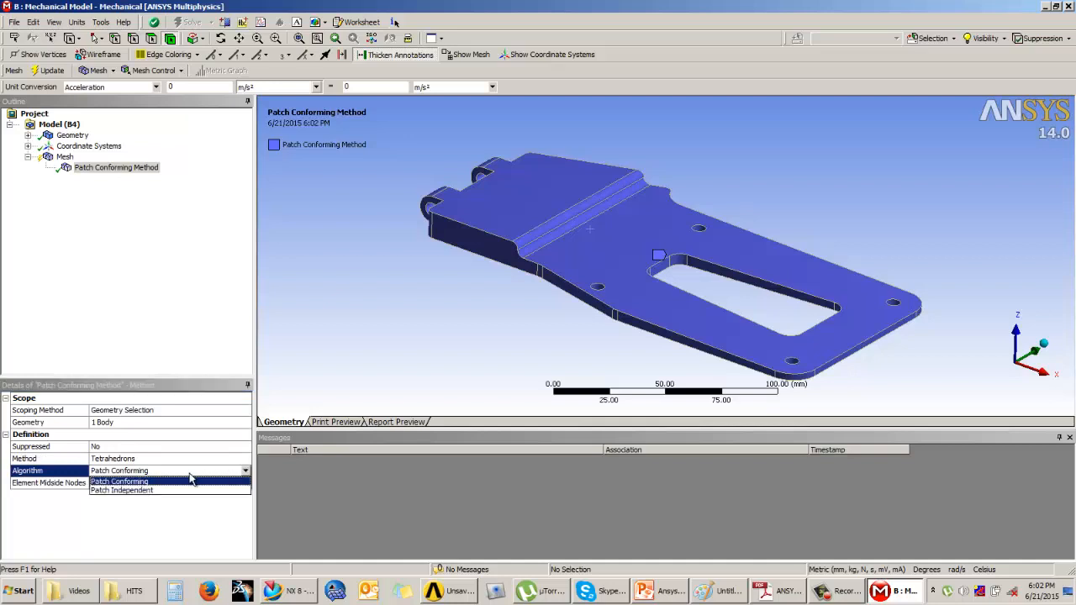
click(143, 483)
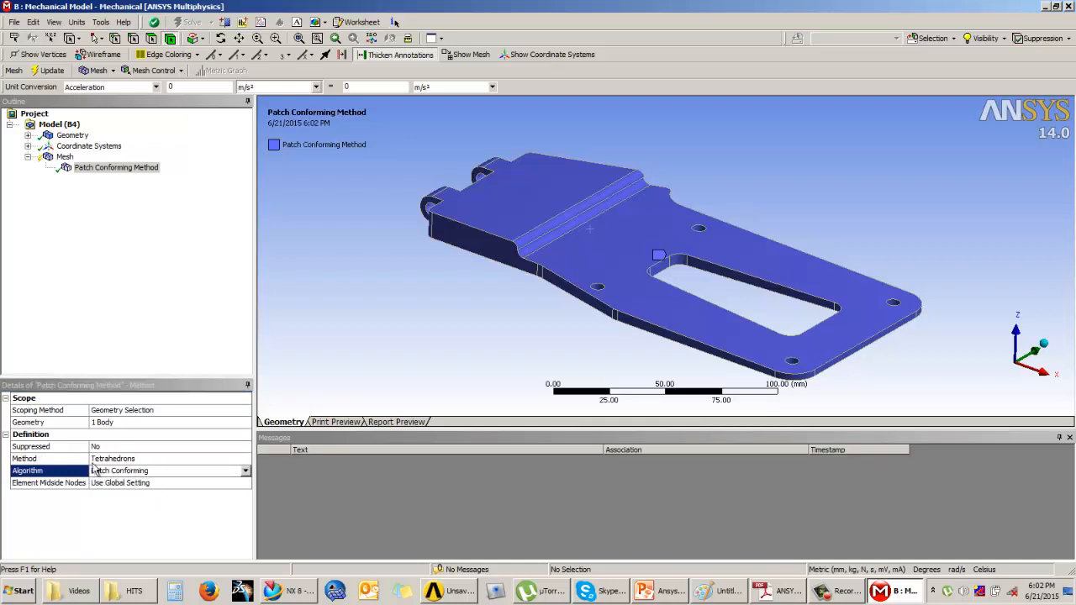
Step: Update the mesh with the patch conforming method and review its node and element statistics
click(67, 159)
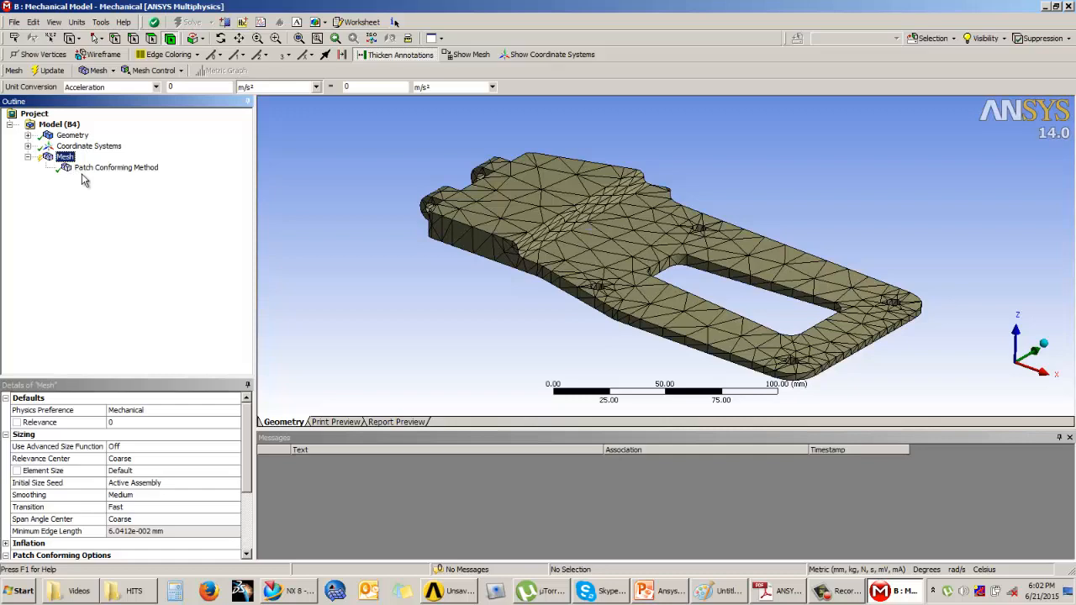
click(49, 72)
scroll(233, 470, down, 3)
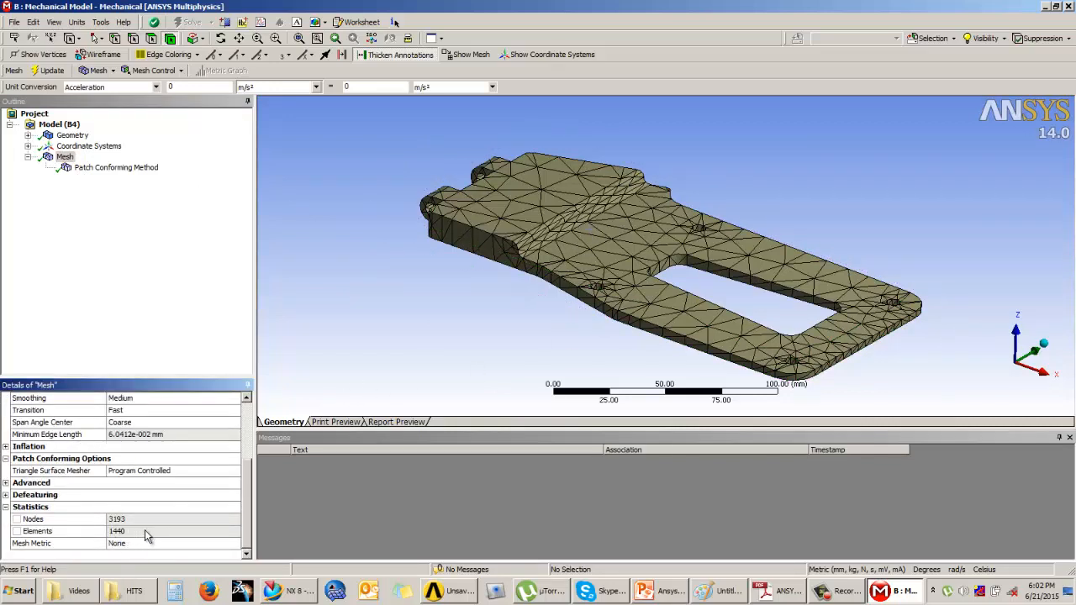
scroll(243, 512, up, 5)
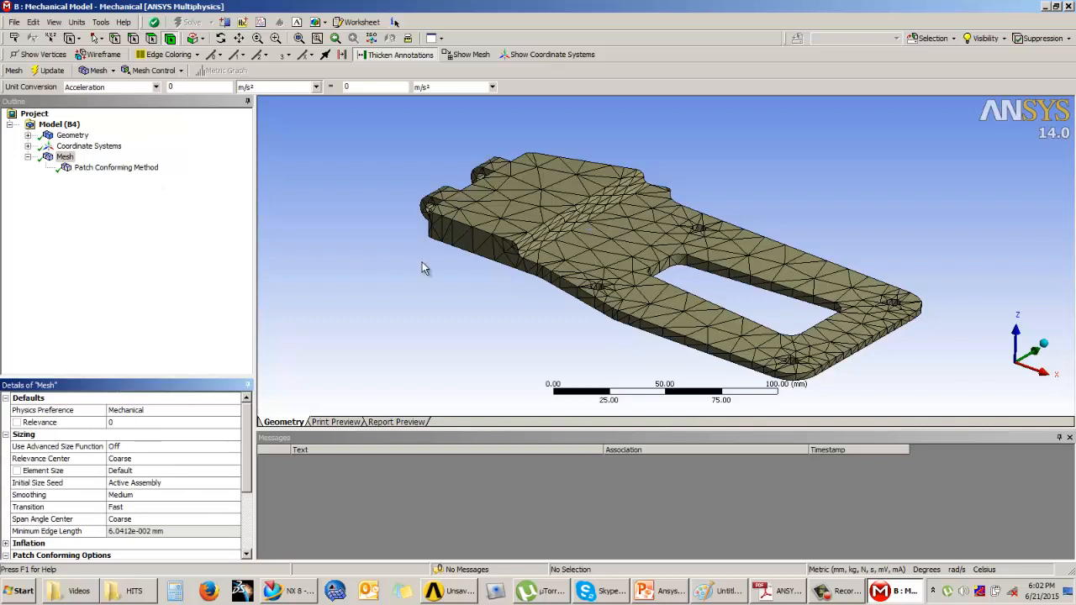
Step: Change the tray's tetrahedron method control to the Patch Independent algorithm
click(103, 172)
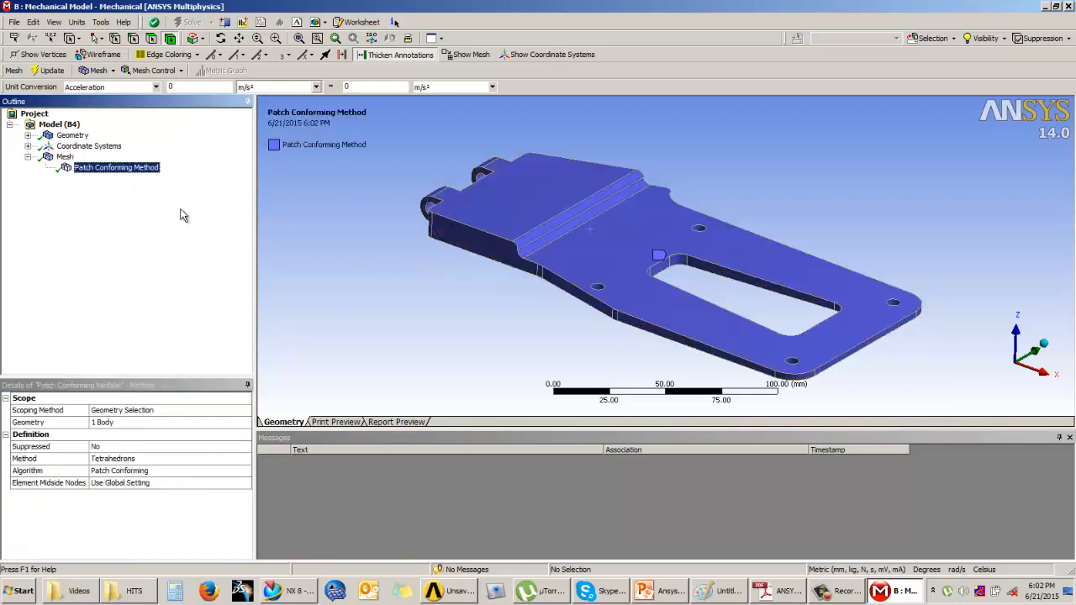
click(189, 475)
click(244, 472)
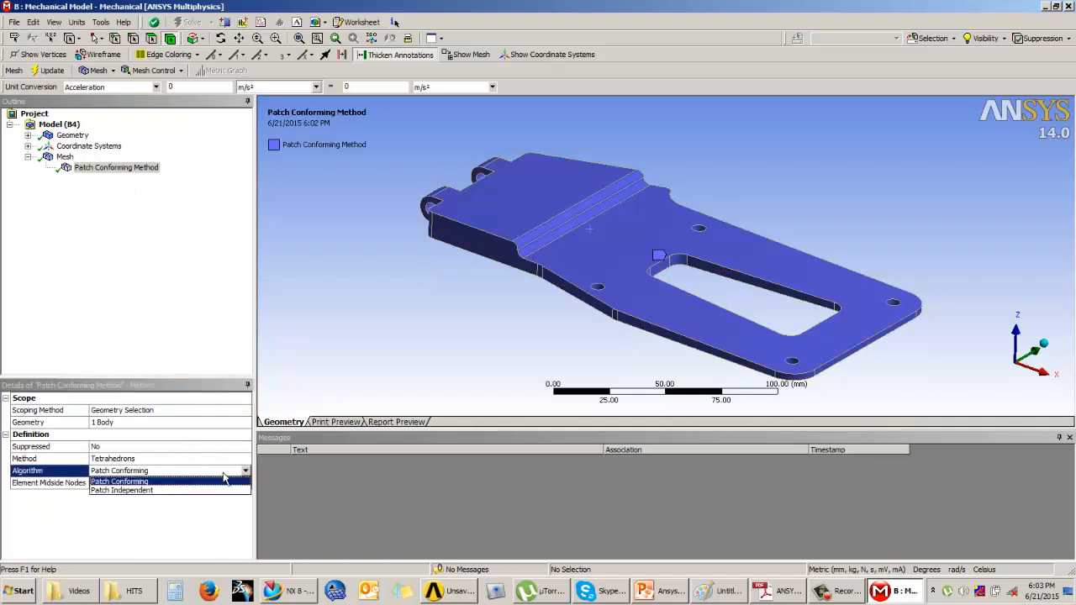
click(140, 494)
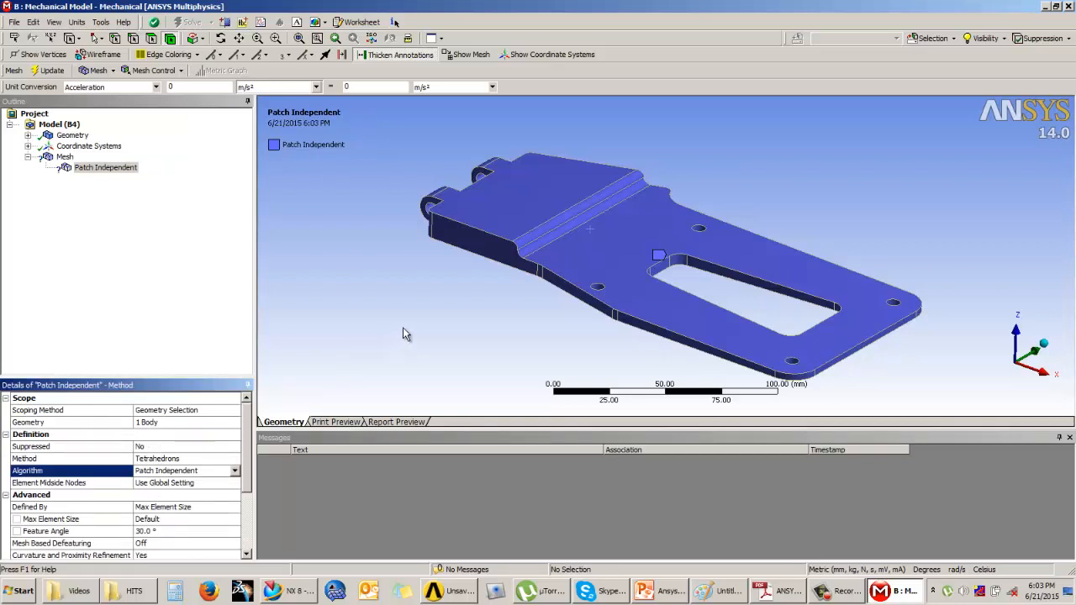
Step: Set the Min Size Limit of the patch independent method to 2 mm
scroll(404, 334, down, 1)
scroll(415, 322, up, 1)
scroll(417, 322, down, 2)
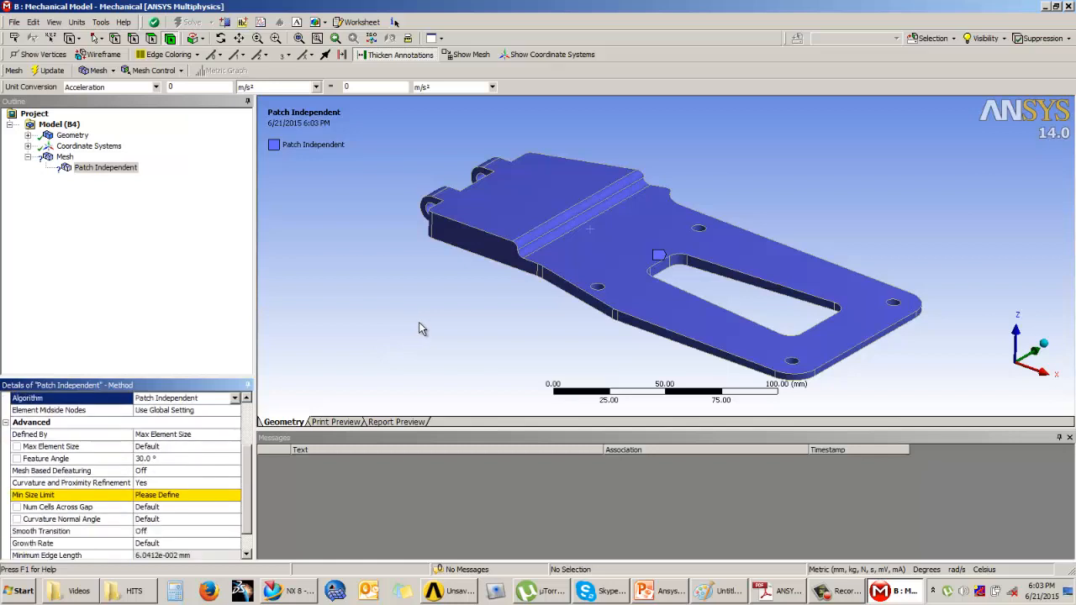
scroll(420, 323, up, 1)
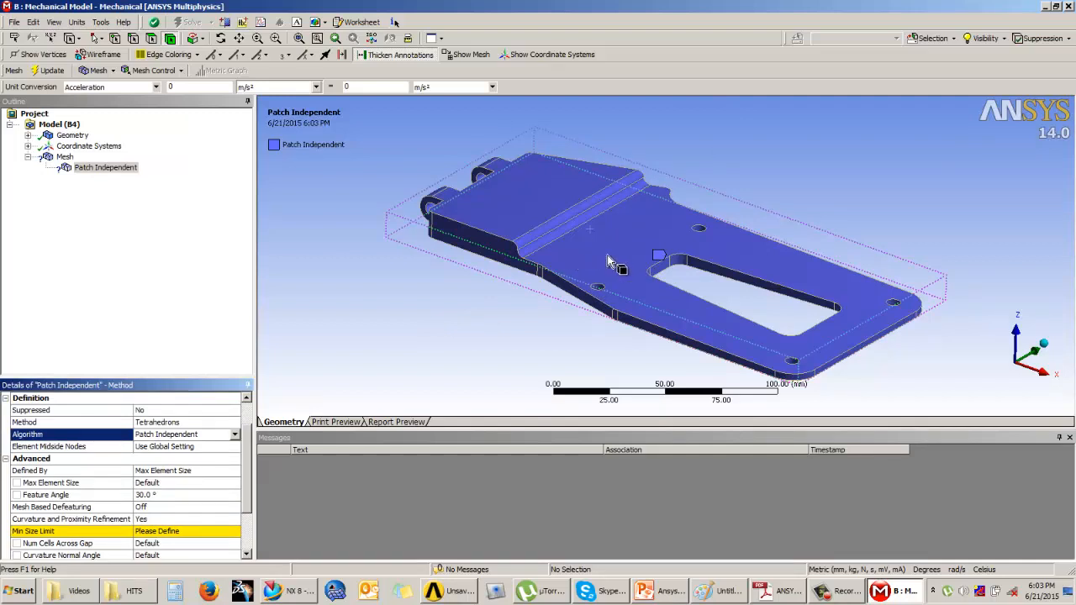
drag(249, 451, 251, 474)
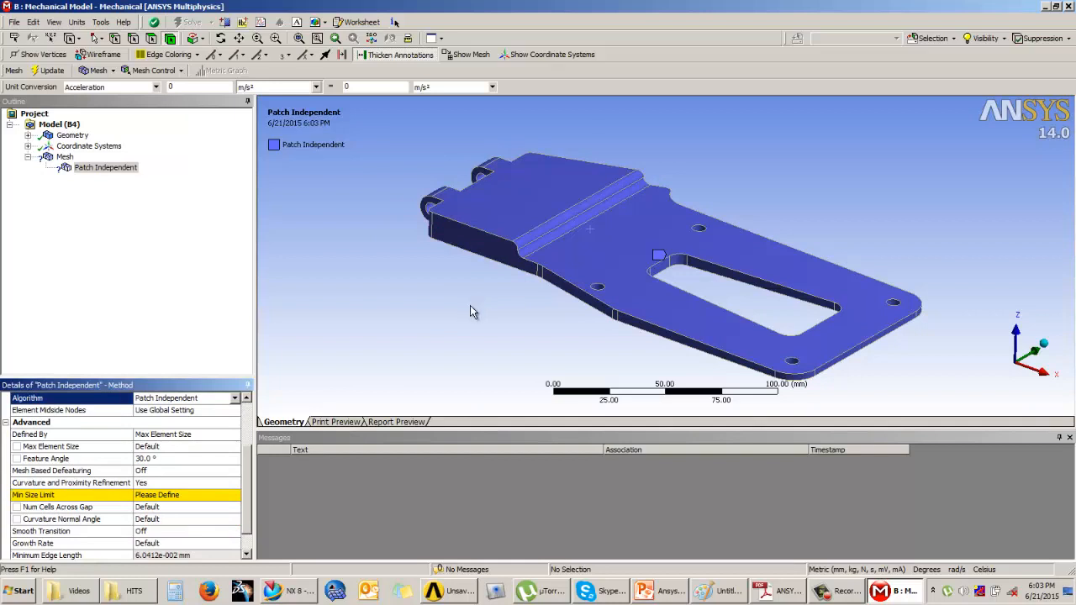
scroll(502, 296, up, 1)
scroll(502, 297, down, 2)
click(165, 472)
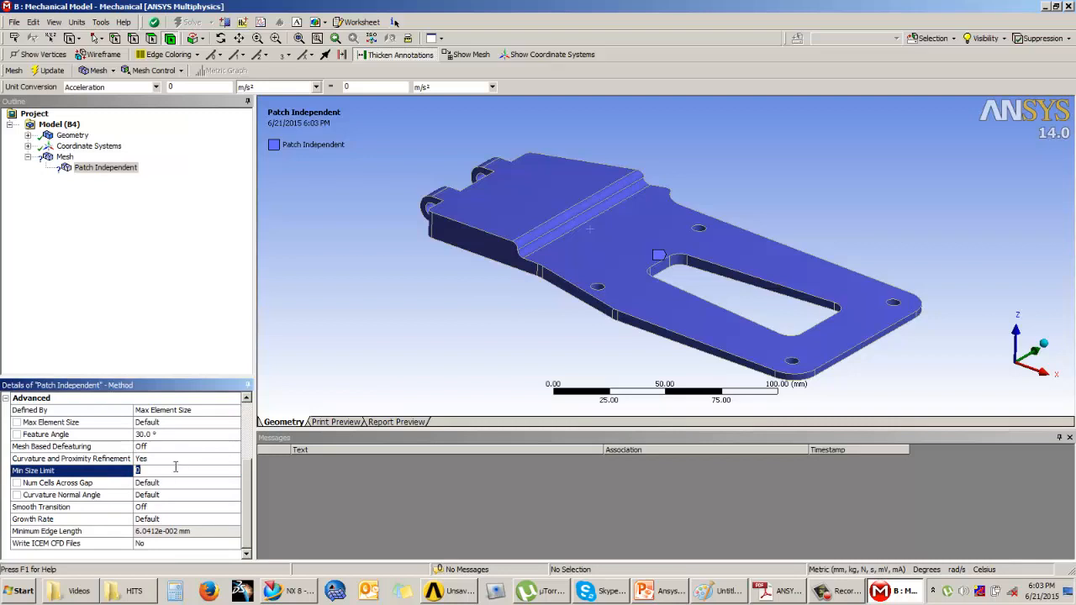
text(2)
key(Return)
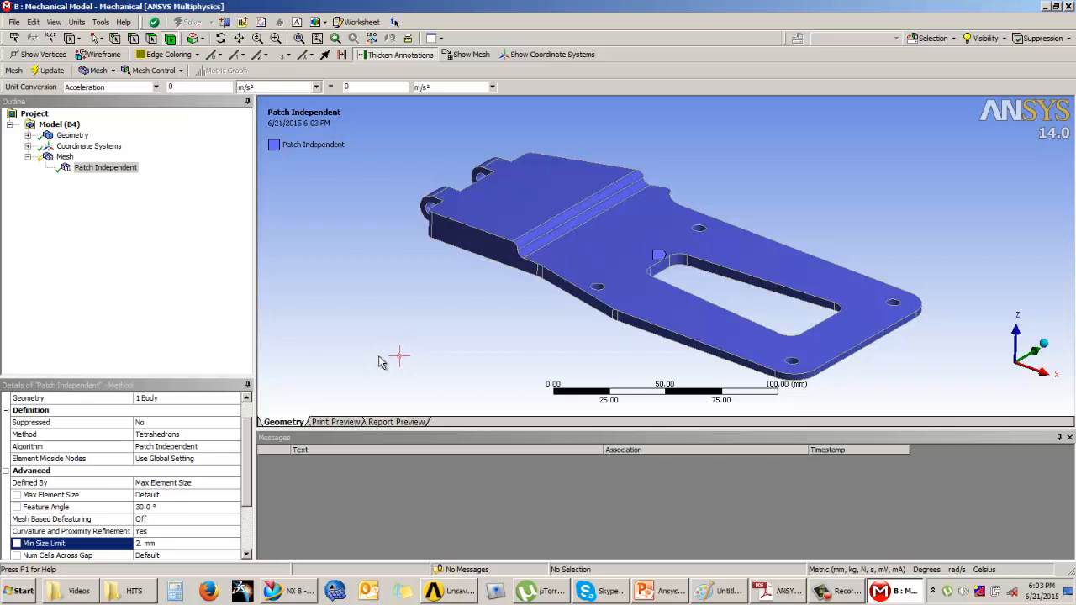
Step: Inspect the small faces and edges around the tray's stepped bend
scroll(481, 279, up, 4)
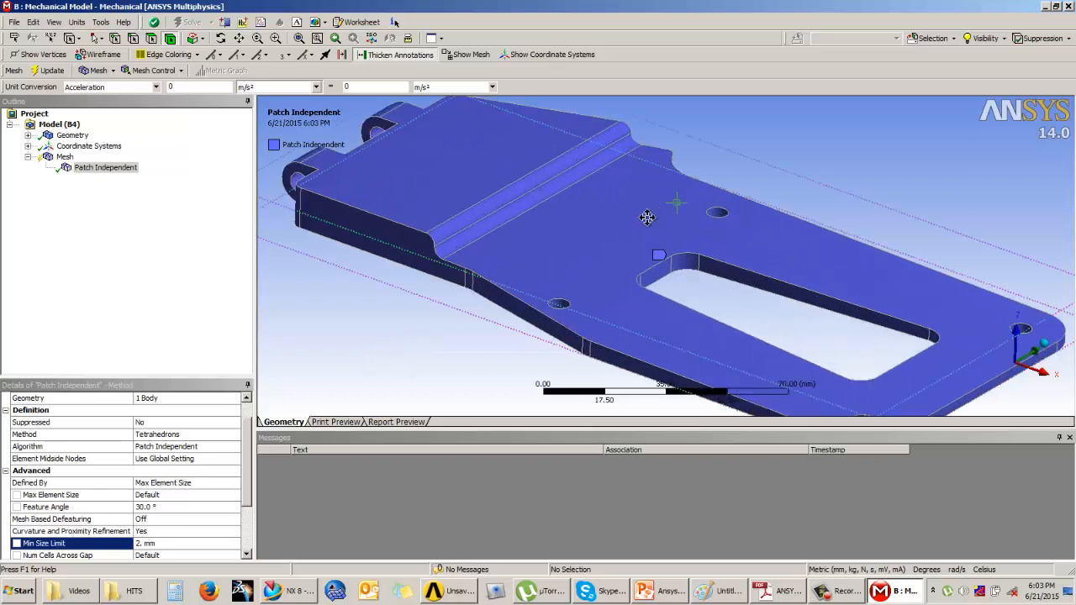
scroll(608, 265, up, 5)
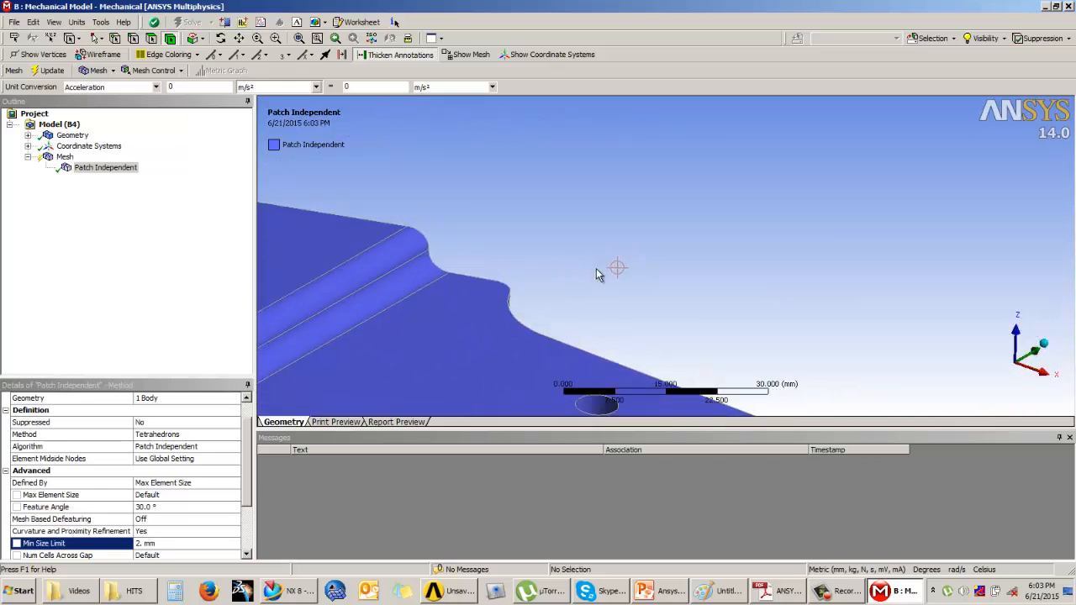
scroll(593, 280, down, 2)
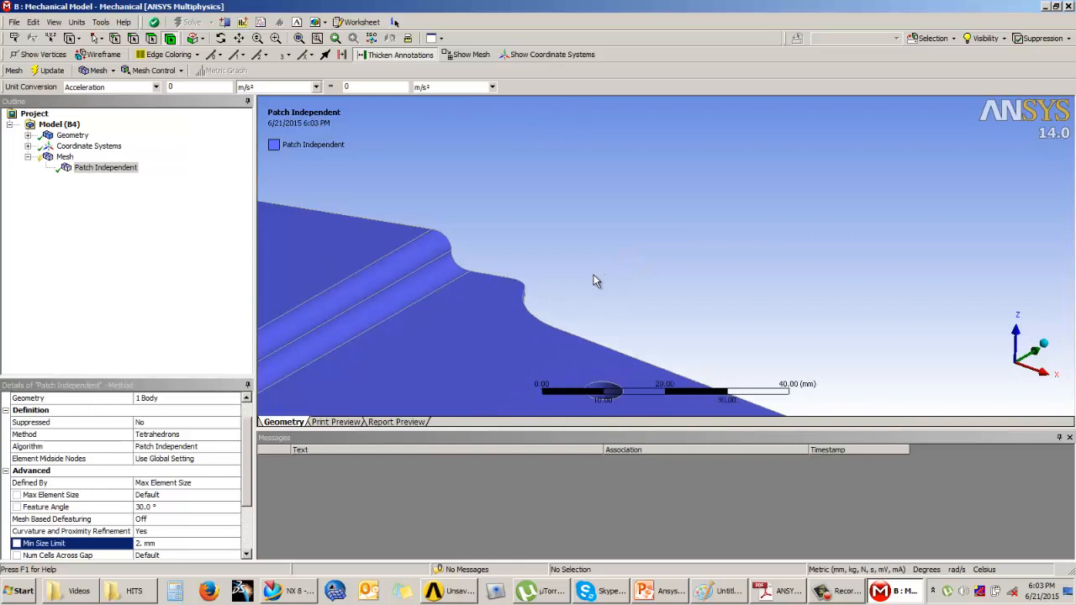
scroll(593, 280, down, 1)
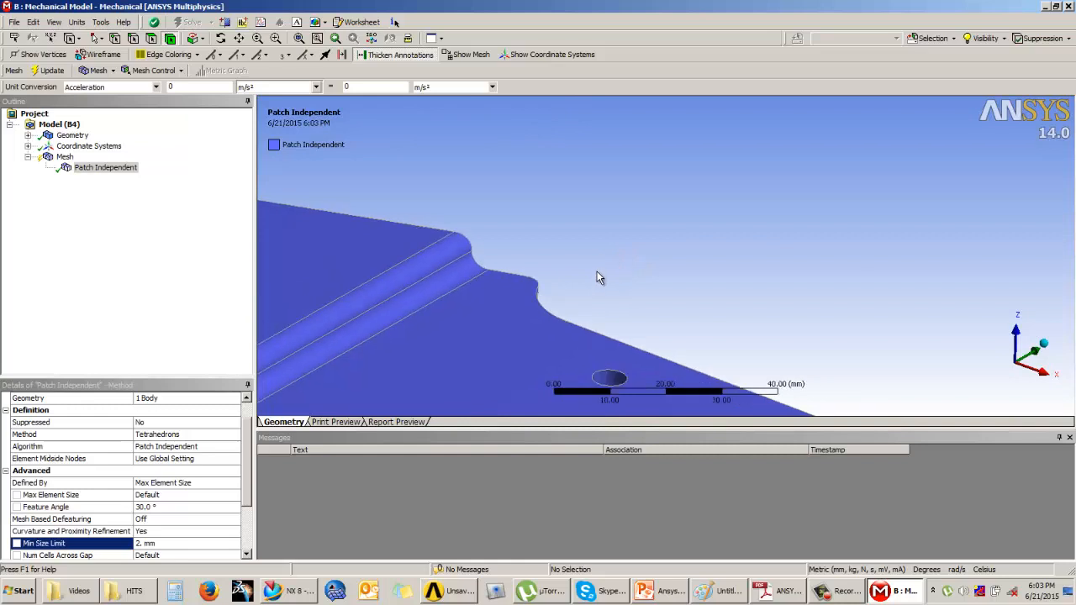
scroll(598, 269, down, 2)
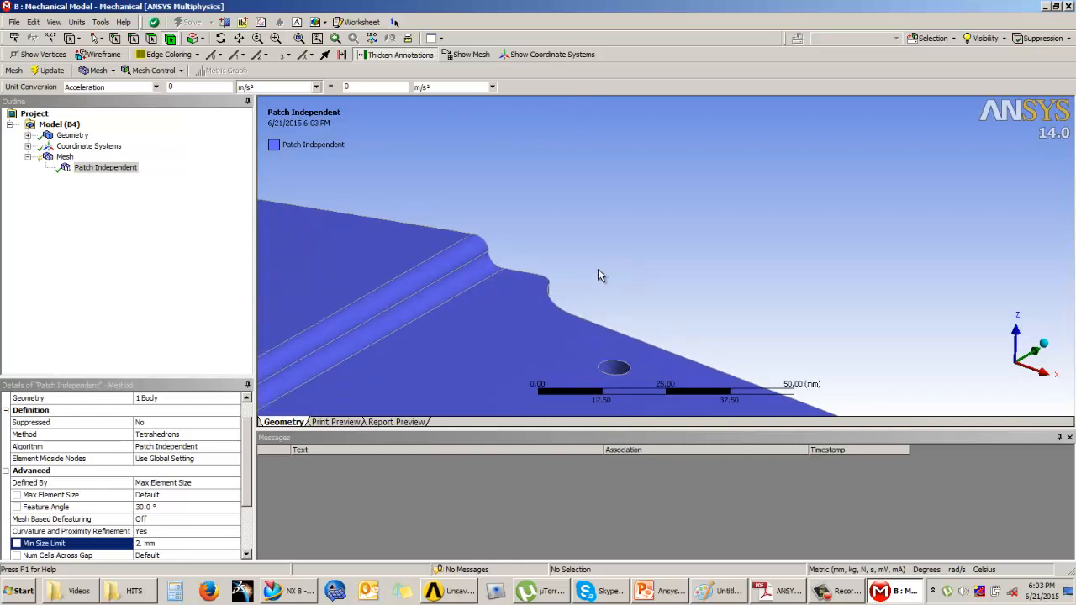
scroll(597, 274, up, 2)
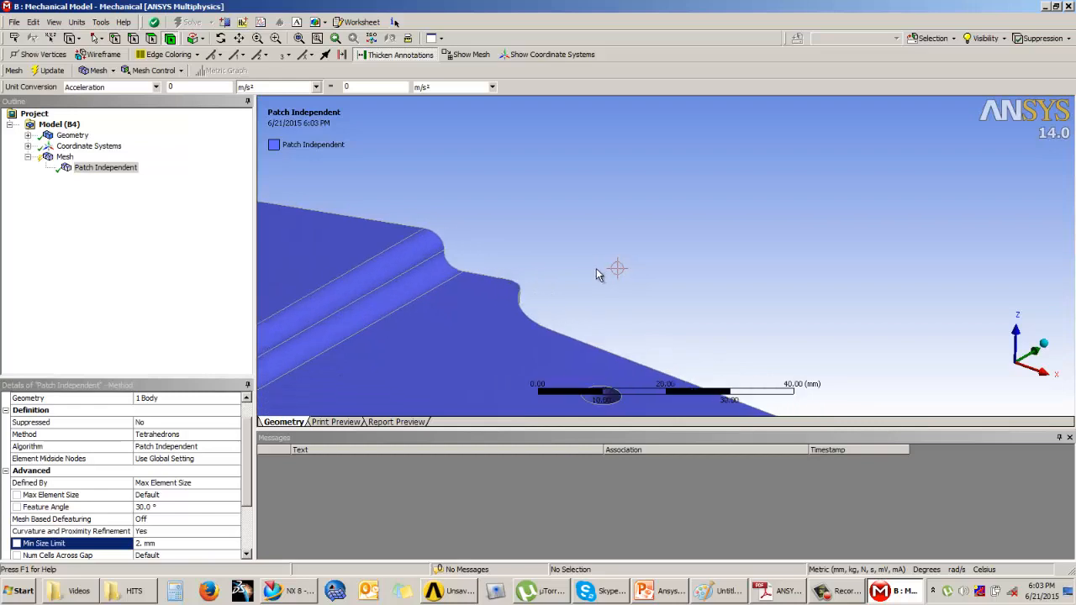
scroll(597, 269, down, 8)
mouse_move(597, 271)
middle_down()
mouse_move(572, 305)
mouse_move(582, 282)
middle_up()
Step: Update the tray mesh using the patch independent method
drag(251, 457, 254, 491)
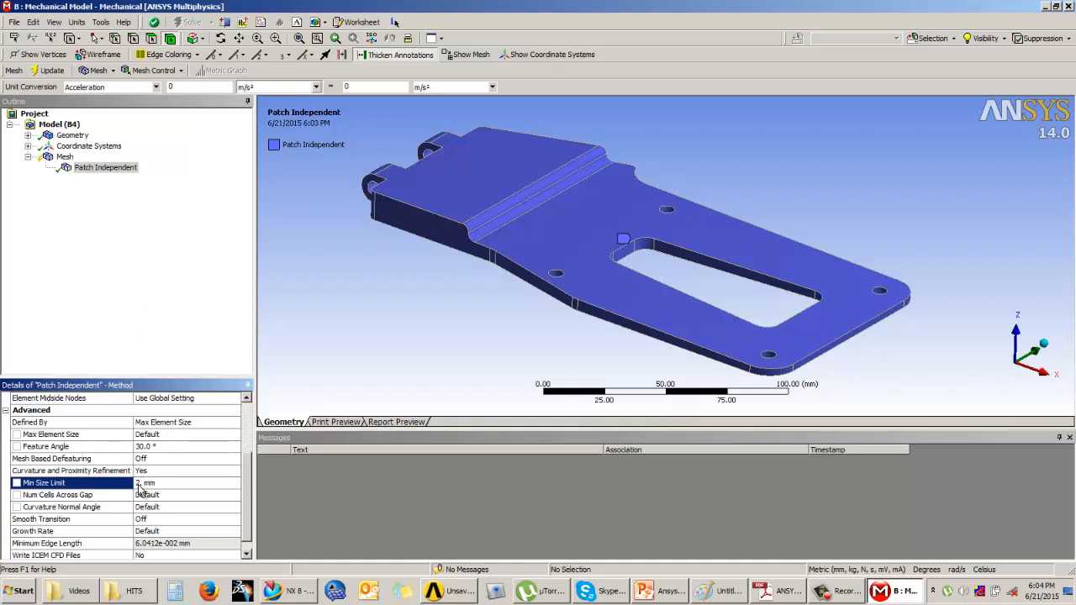
click(64, 157)
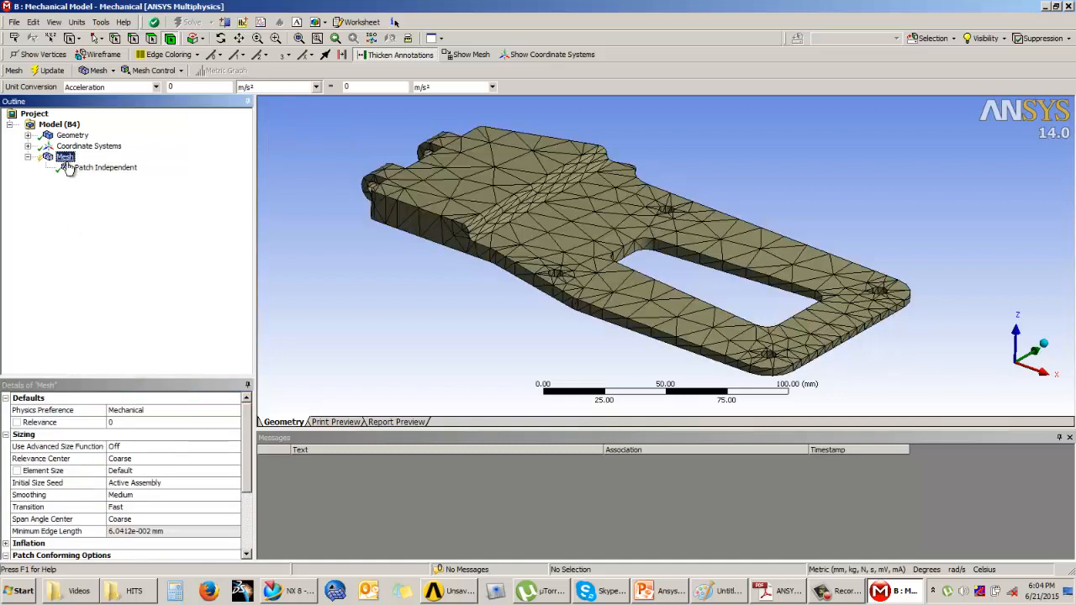
click(52, 71)
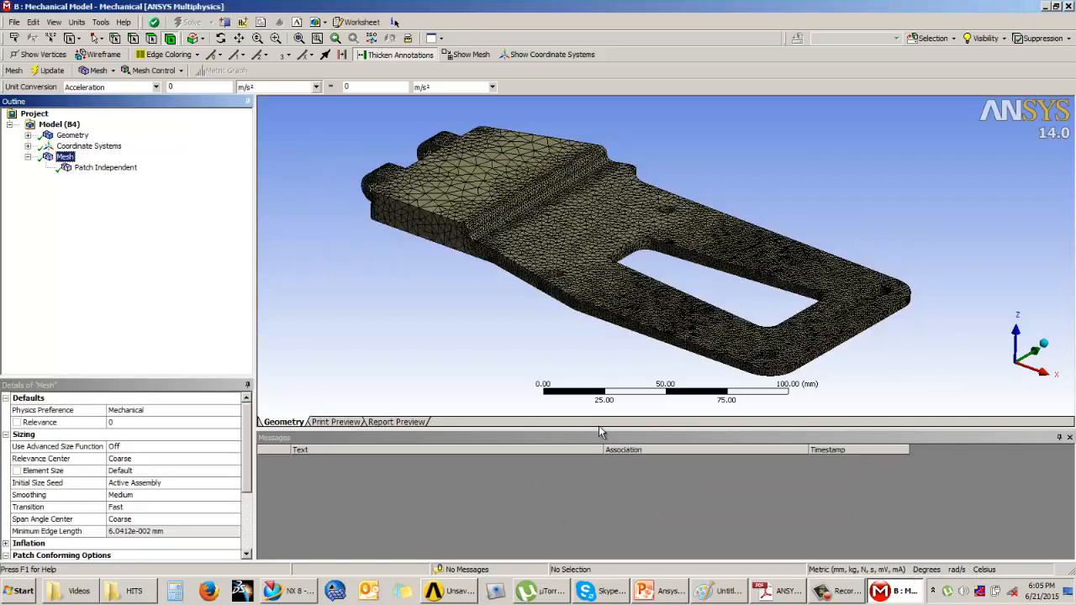
click(538, 350)
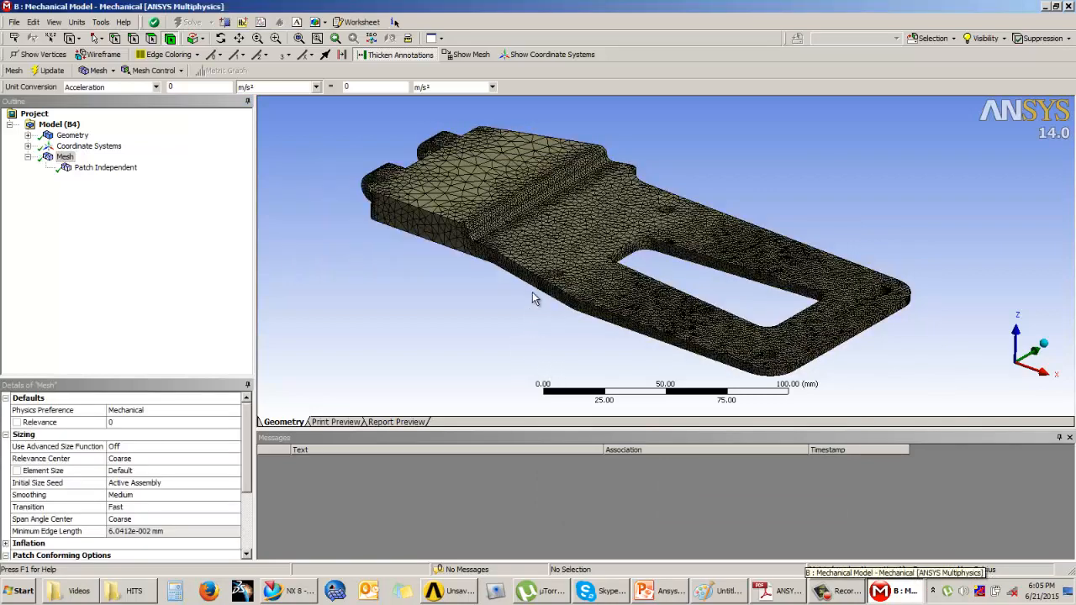
Step: Examine the patch independent mesh around the stepped bend and the two hinge lugs
scroll(485, 343, up, 3)
middle_drag(489, 273, 575, 283)
scroll(576, 283, up, 5)
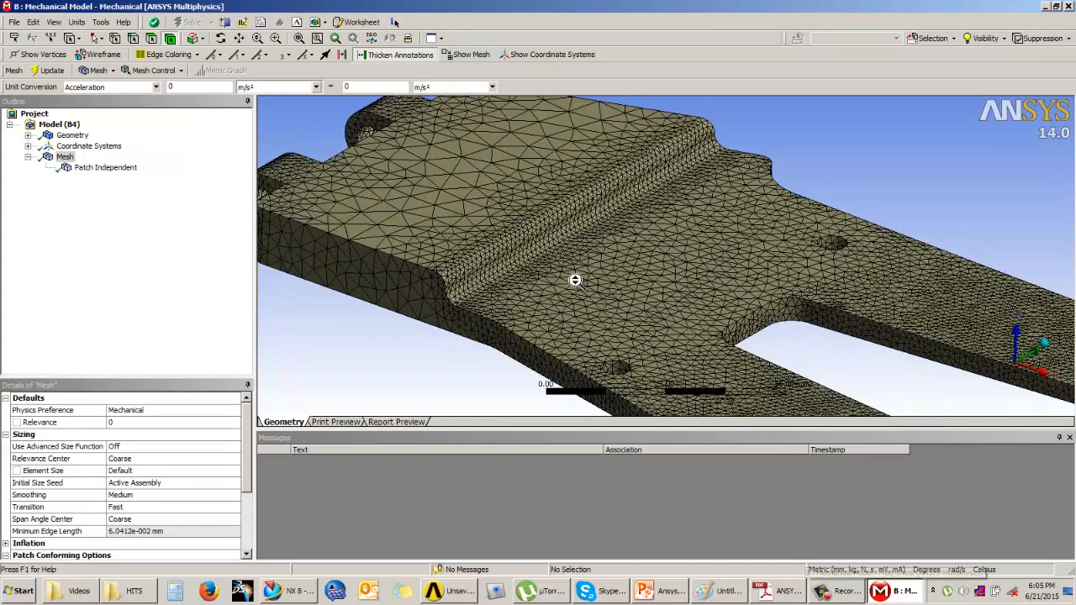
scroll(576, 281, up, 2)
scroll(641, 250, down, 1)
scroll(641, 253, down, 4)
scroll(740, 347, up, 4)
scroll(740, 347, down, 4)
scroll(577, 276, up, 3)
middle_drag(409, 233, 438, 159)
scroll(382, 252, up, 2)
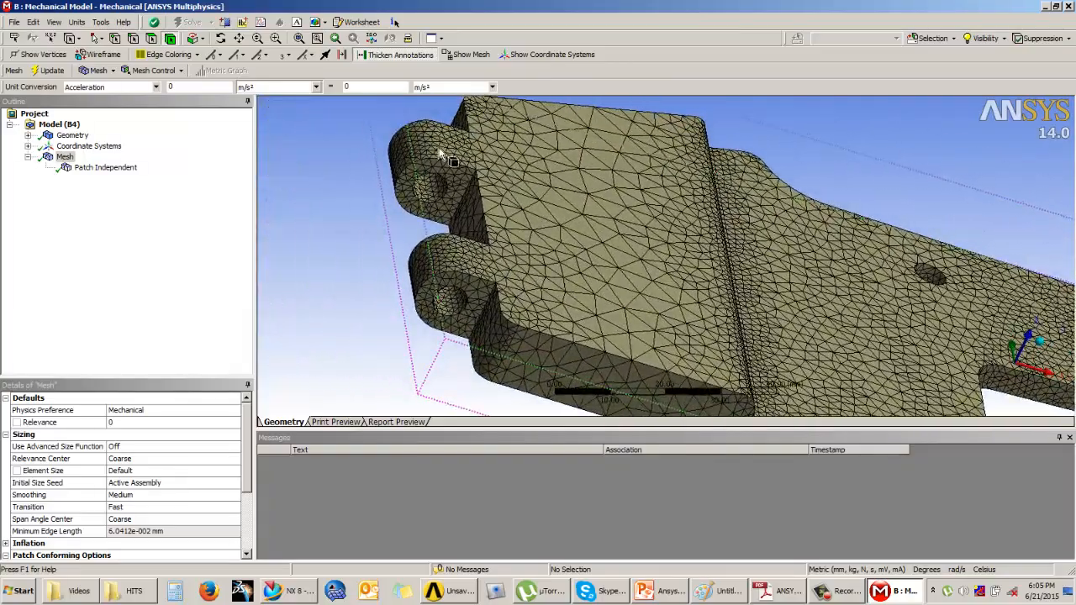
scroll(708, 295, down, 4)
Step: Examine the patch independent mesh around the plate's large cutout, holes and rounded end, then across the whole tray
ctrl+middle_drag(714, 296, 646, 290)
middle_drag(554, 250, 515, 235)
middle_drag(630, 294, 670, 262)
ctrl+middle_drag(906, 360, 740, 277)
scroll(840, 327, up, 6)
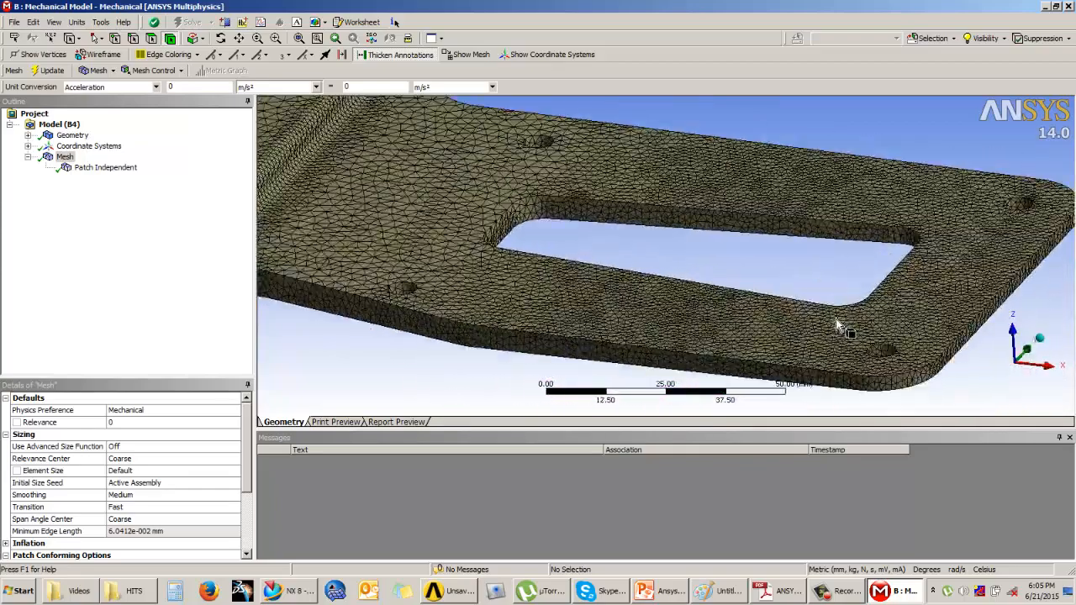
ctrl+middle_drag(990, 327, 853, 291)
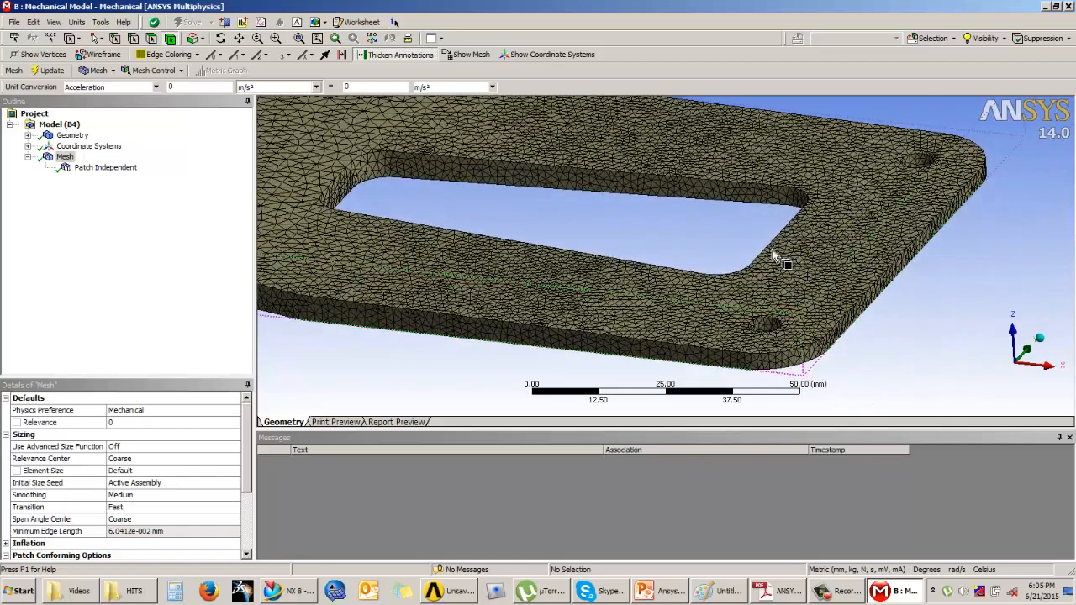
middle_drag(671, 256, 636, 233)
scroll(636, 233, down, 3)
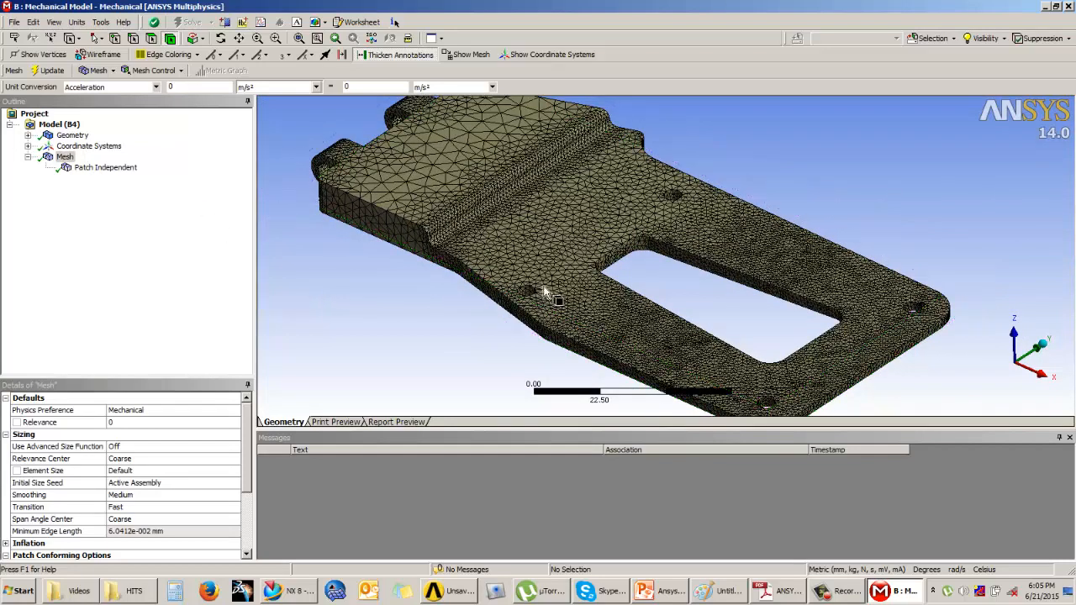
scroll(552, 293, down, 1)
scroll(552, 293, down, 1)
ctrl+middle_drag(532, 297, 562, 283)
scroll(562, 288, up, 4)
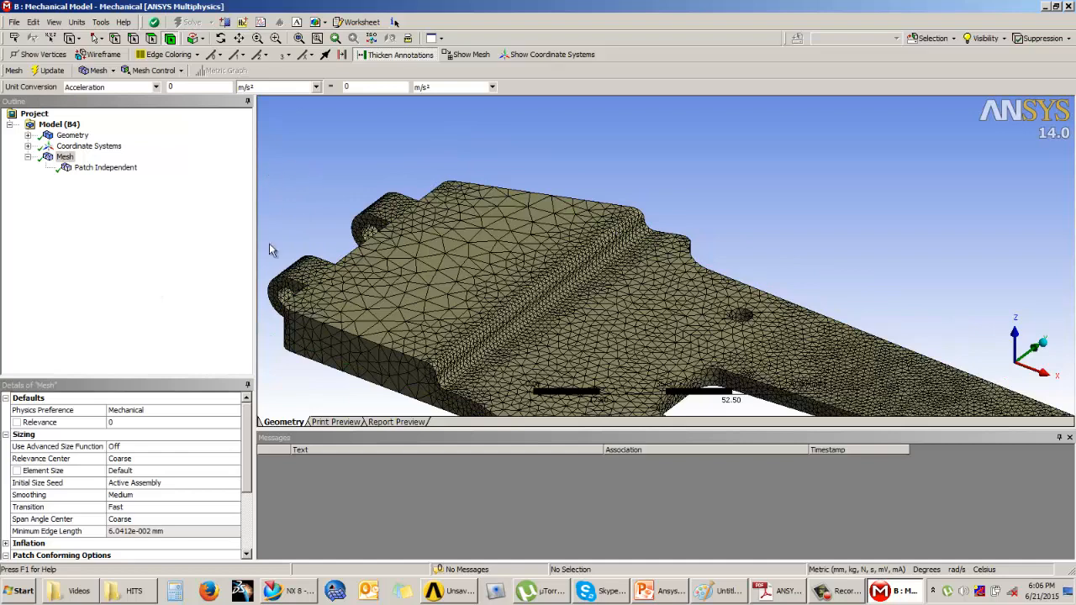
mouse_move(246, 424)
mouse_down()
mouse_move(253, 468)
mouse_move(260, 415)
mouse_up()
click(824, 595)
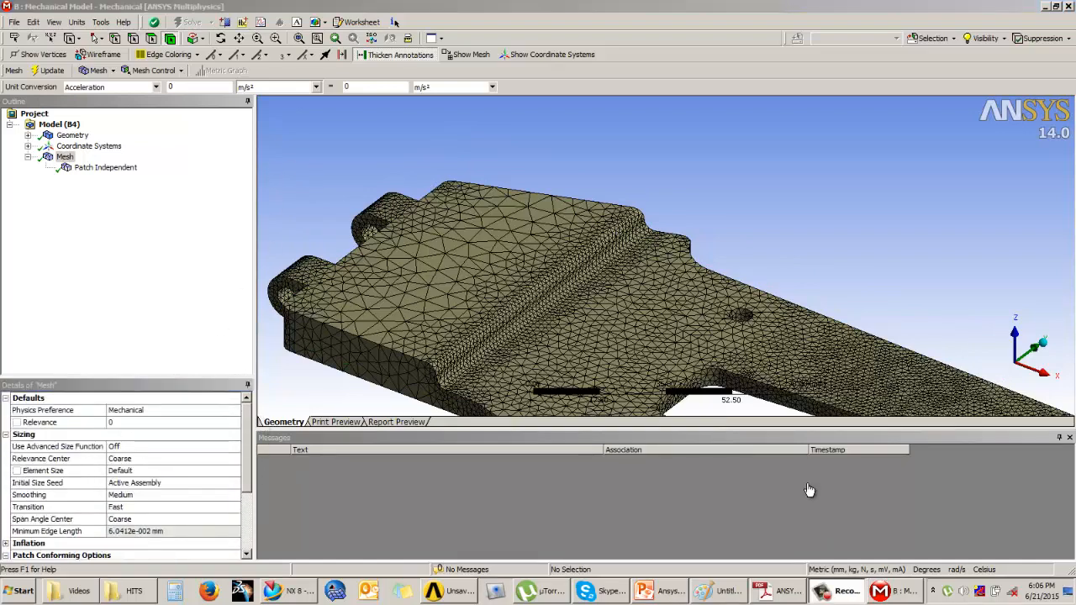